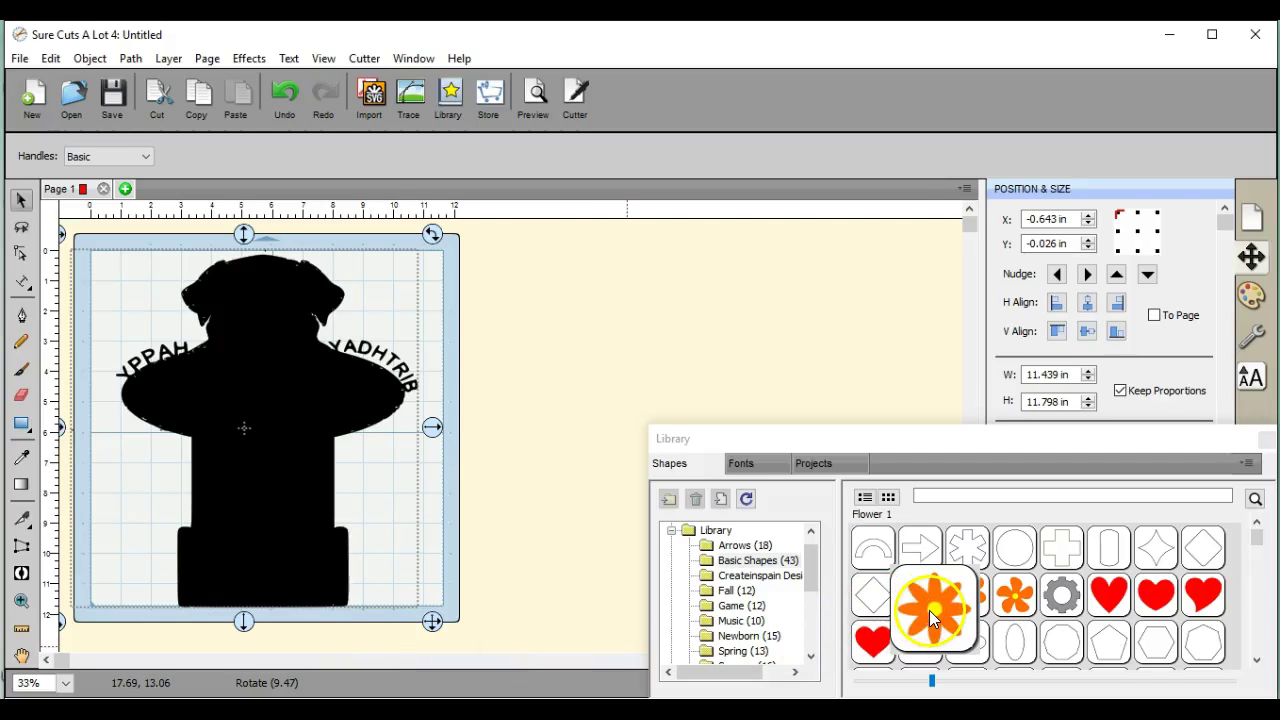
- Add a horizontal ellipse from the Basic Shapes library, move the dog silhouette right, and enlarge the ellipse to about 4.0 × 2.2 in
double_click(970, 658)
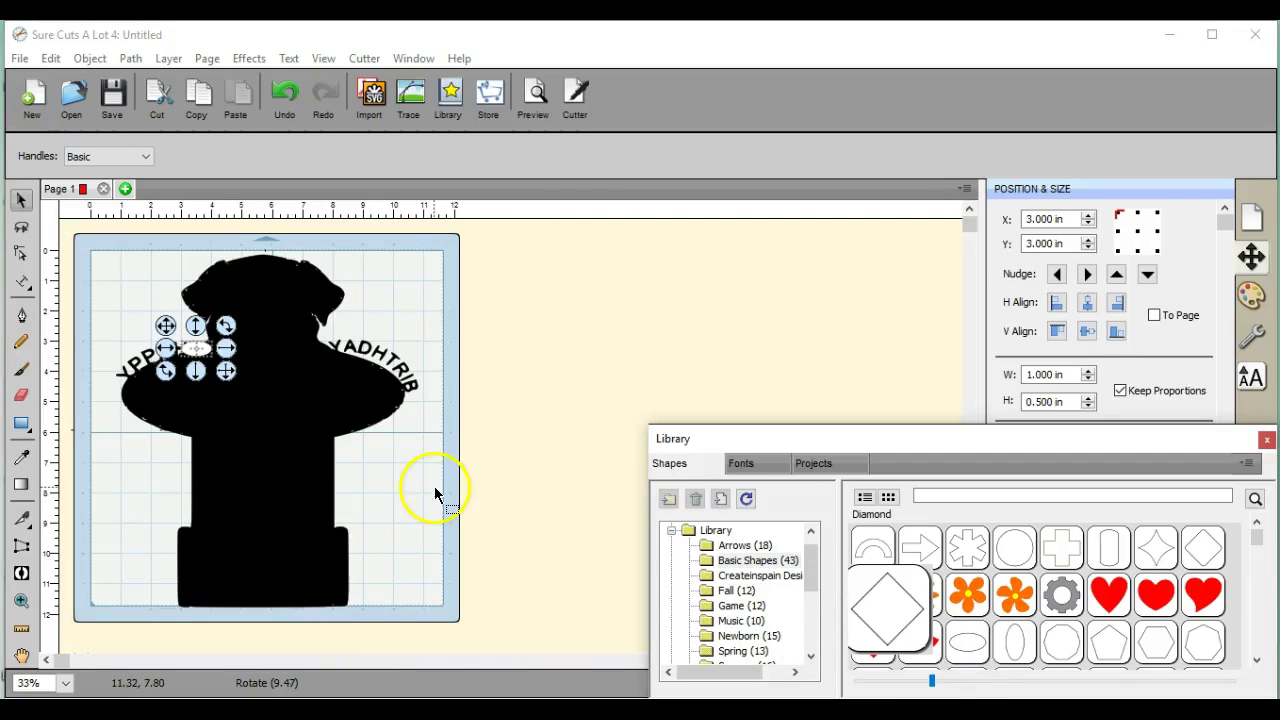
left_click_drag(237, 436, 438, 433)
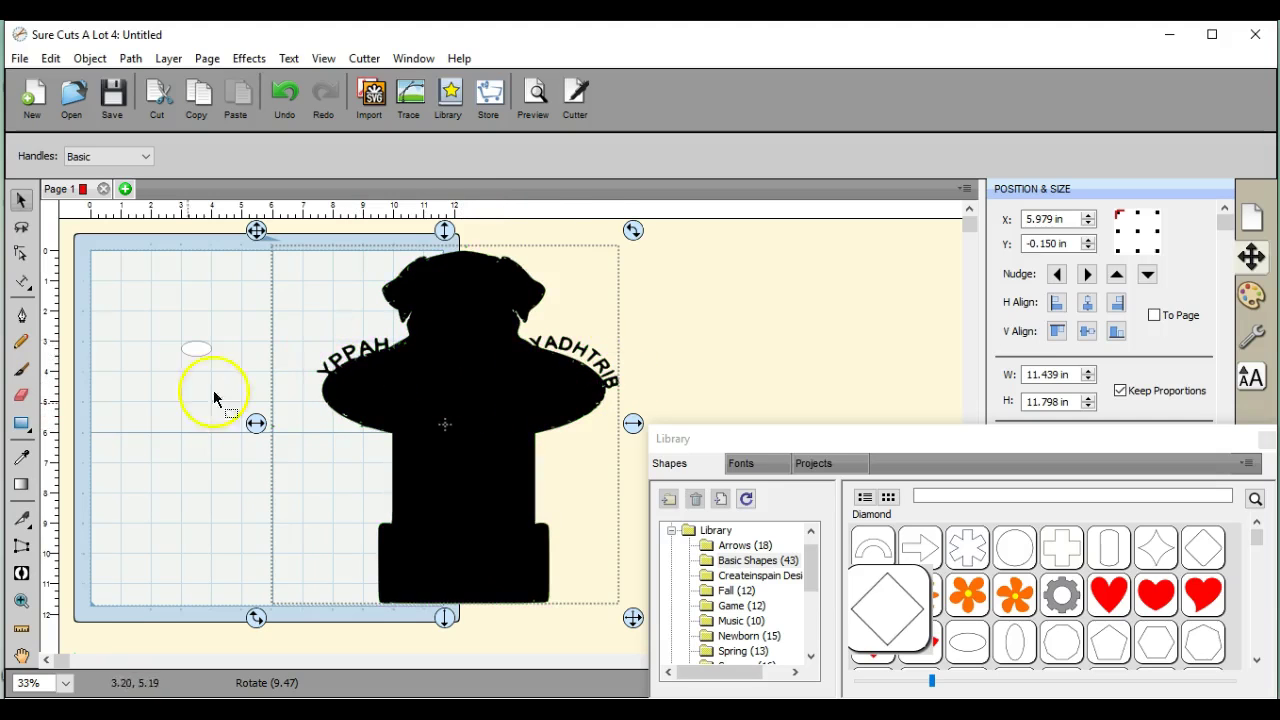
left_click(204, 352)
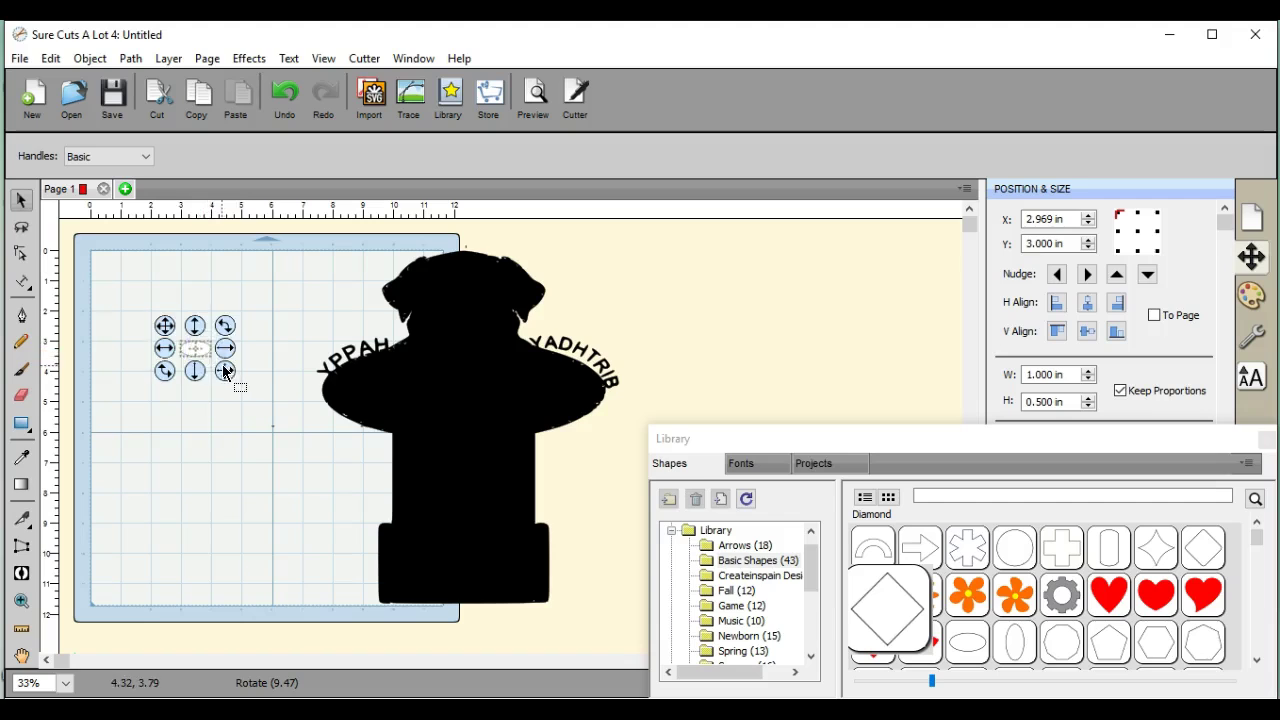
left_click(268, 406)
left_click_drag(268, 406, 315, 419)
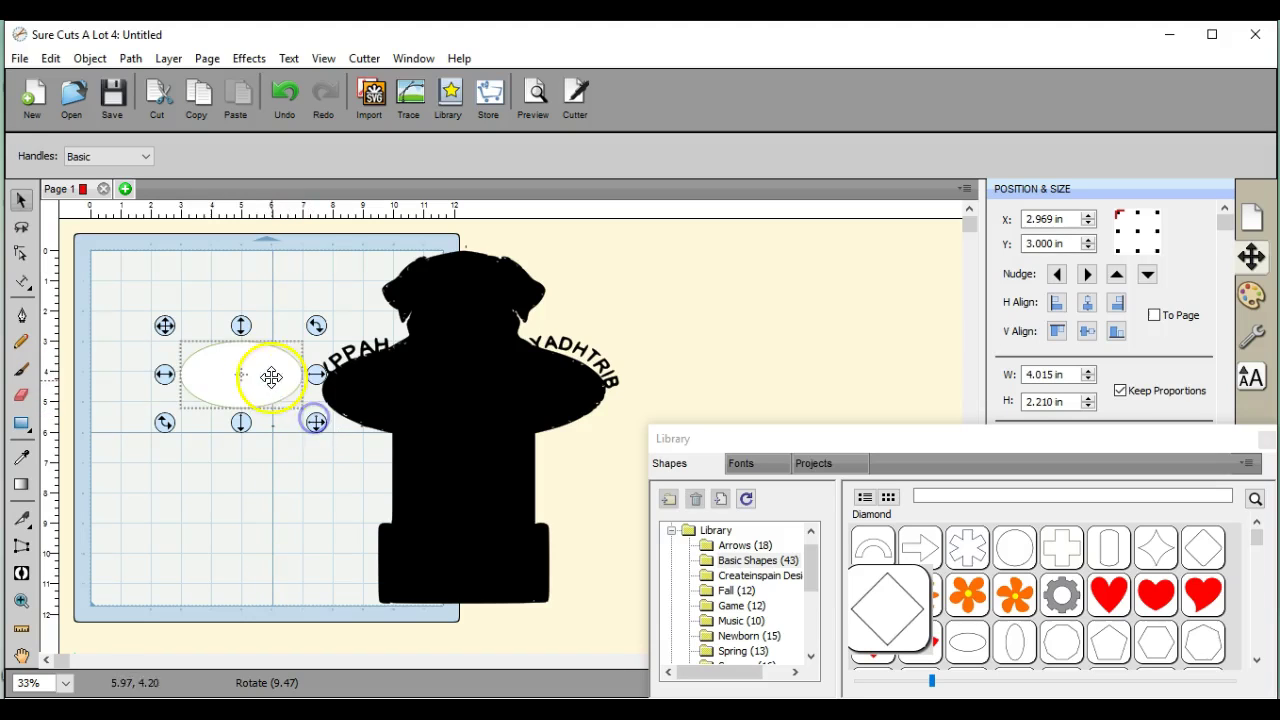
- Move the ellipse onto the silhouette's left lobe and rotate it counterclockwise to follow the curve under the mirrored HAPPY lettering
left_click_drag(271, 376, 383, 383)
left_click_drag(460, 340, 443, 317)
left_click_drag(379, 378, 402, 365)
left_click(396, 368)
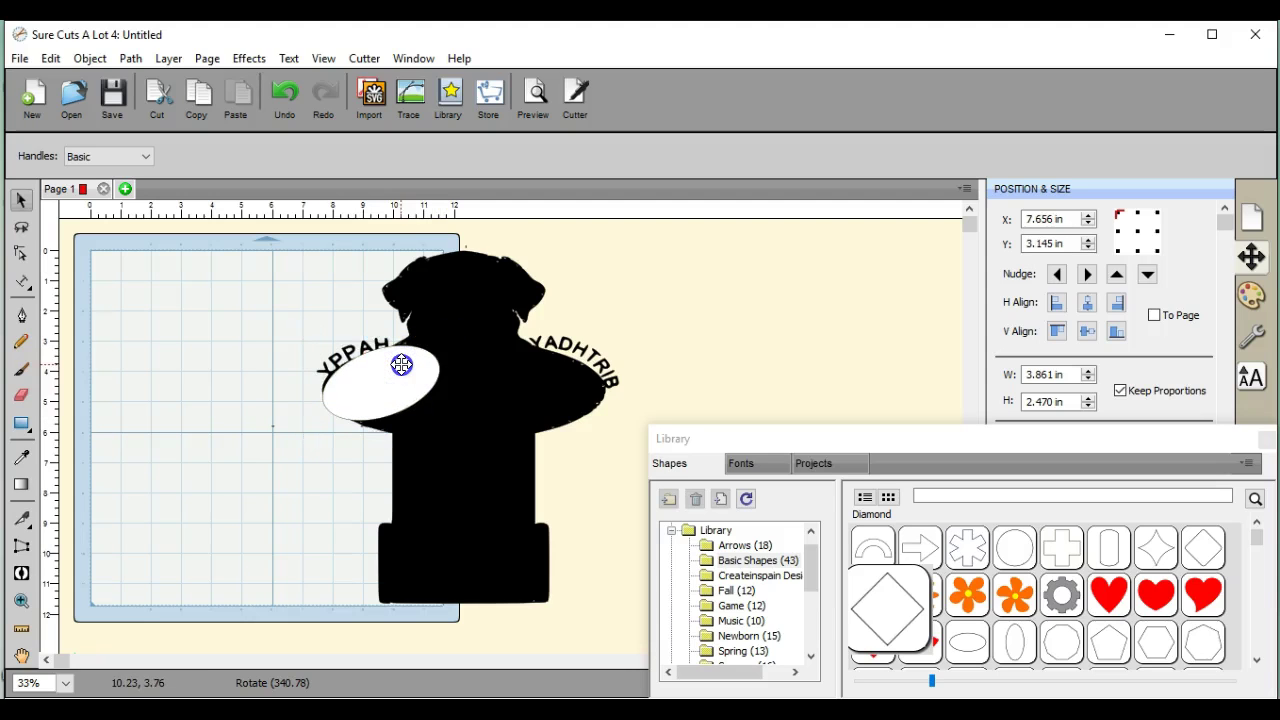
left_click(401, 365)
left_click_drag(457, 334, 462, 340)
left_click(408, 367)
left_click_drag(374, 366, 378, 366)
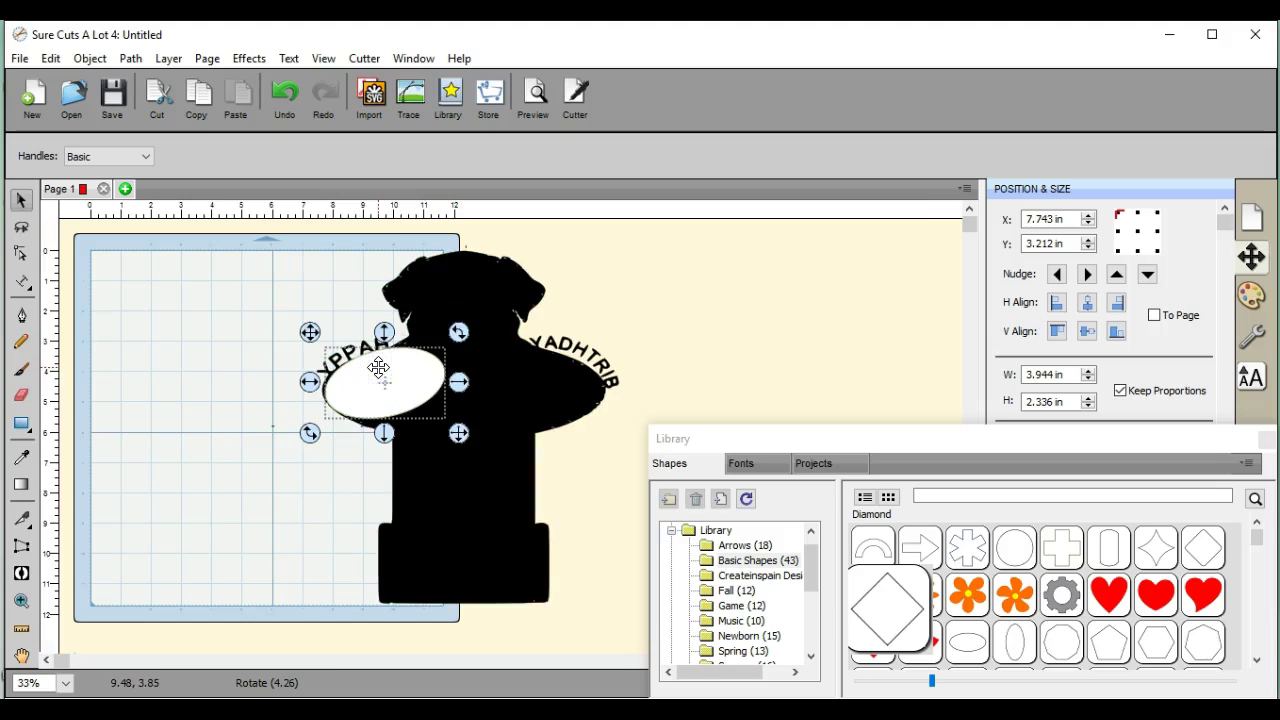
- Nudge the ellipse left to match the lobe's edge, and move it back to the empty left area of the mat
left_click(1056, 275)
left_click(1056, 275)
left_click(1056, 275)
left_click(1056, 275)
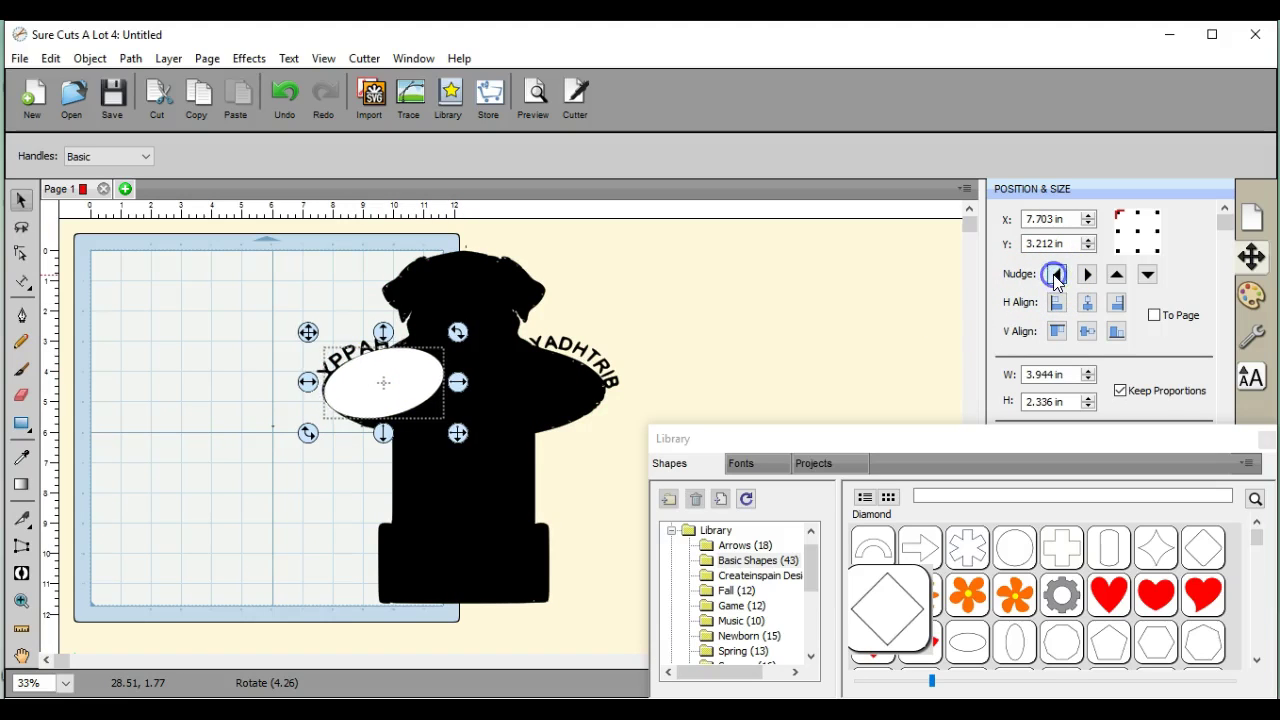
left_click(1056, 275)
left_click(1056, 275)
left_click(1056, 275)
left_click_drag(386, 372, 197, 358)
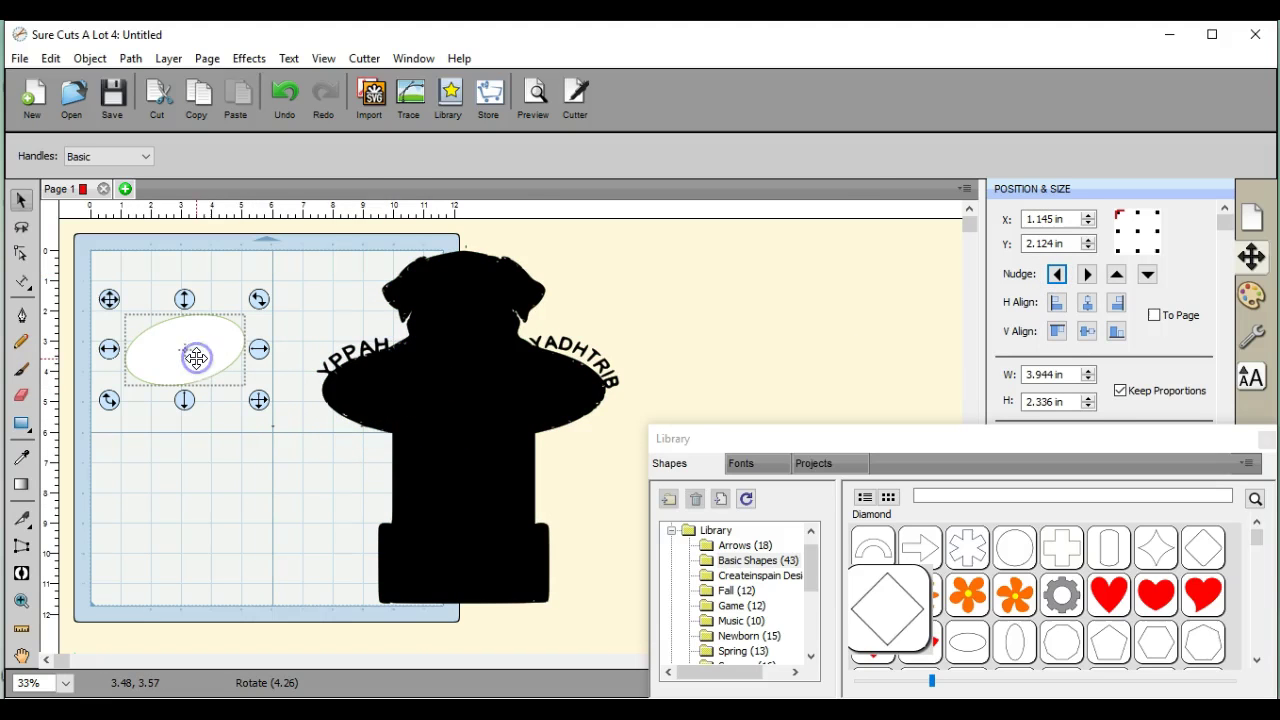
- Add the text "Happy" along the tilted ellipse's path and place it over the silhouette's mirrored HAPPY lettering
left_click(21, 281)
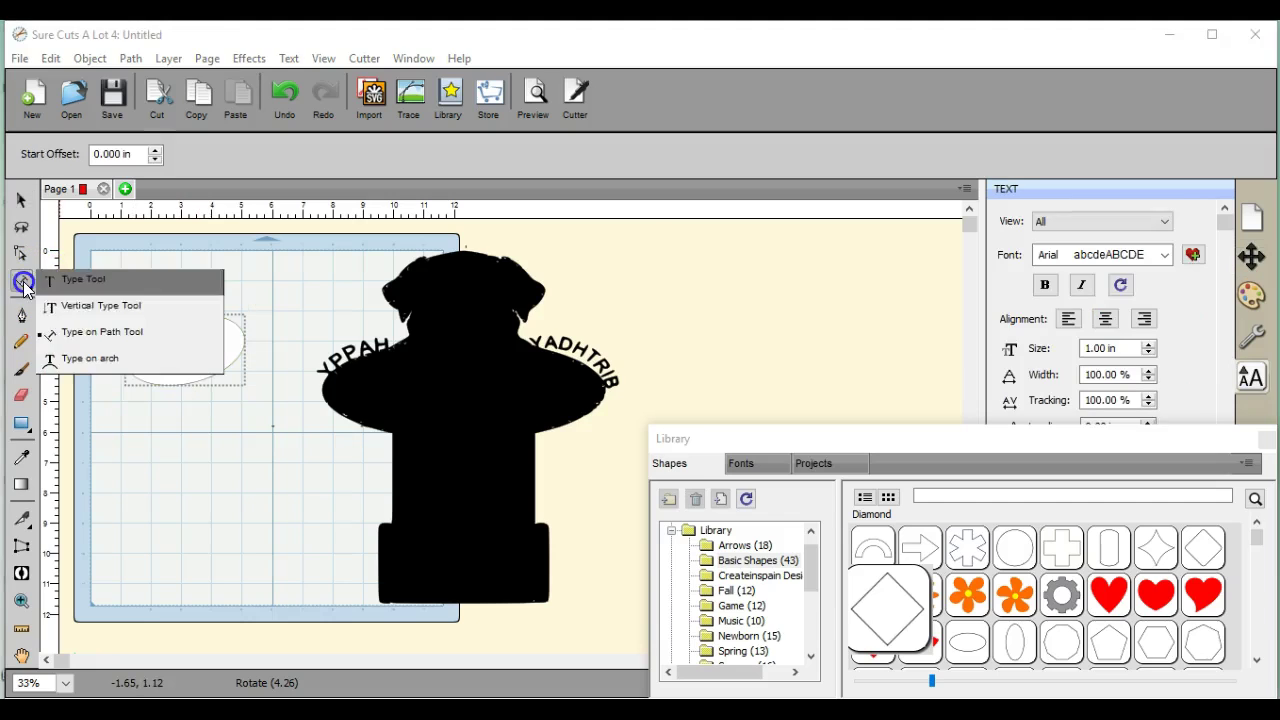
left_click(83, 334)
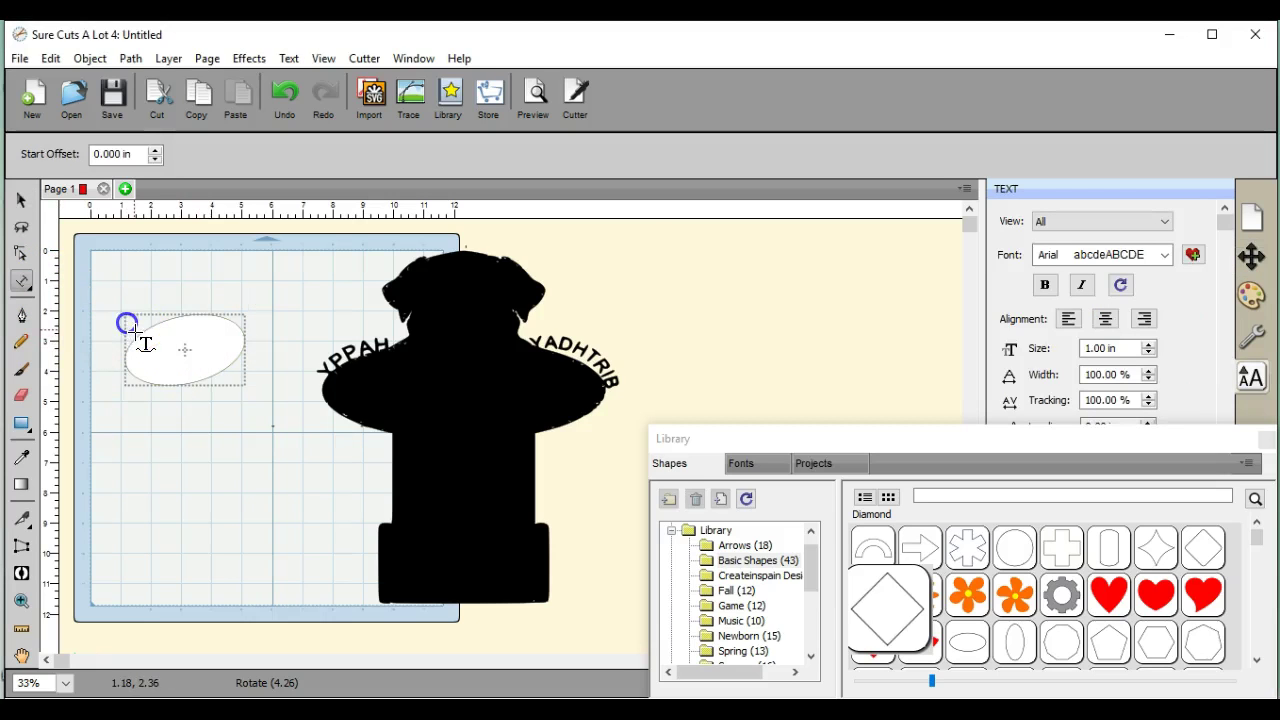
left_click(135, 332)
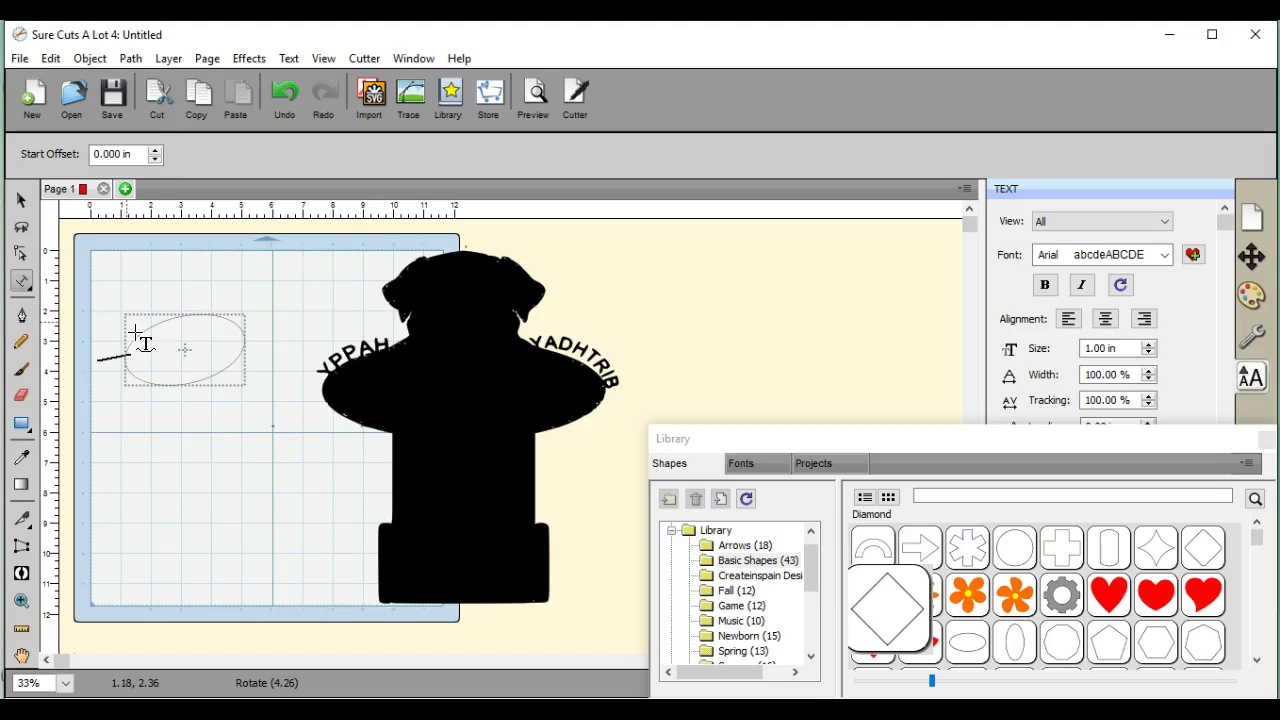
type("H")
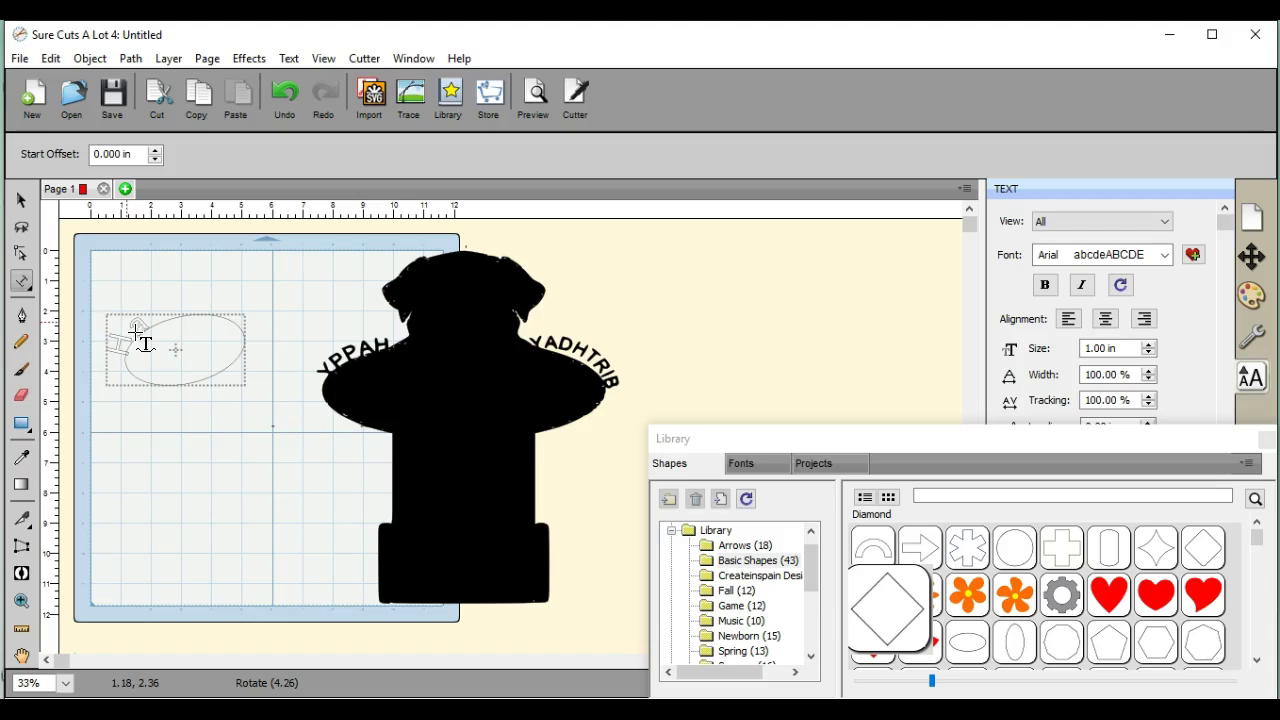
type("appy")
left_click(663, 312)
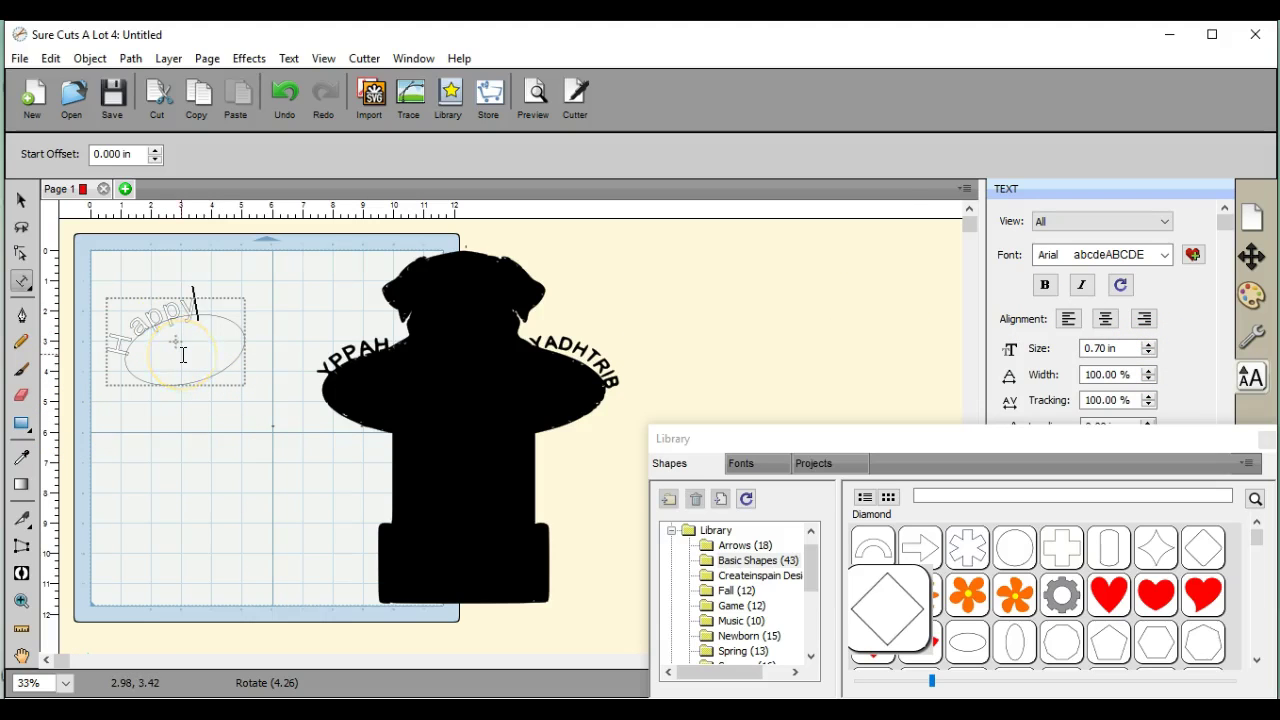
left_click(21, 200)
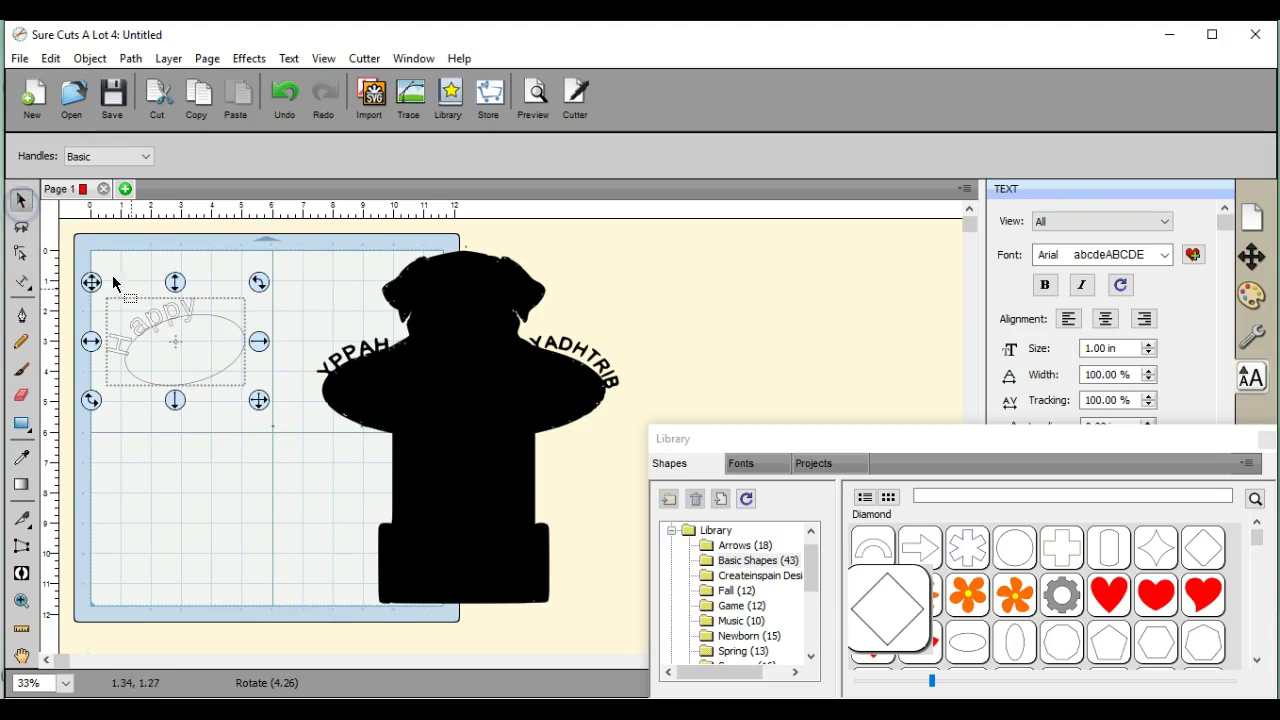
left_click_drag(171, 337, 372, 373)
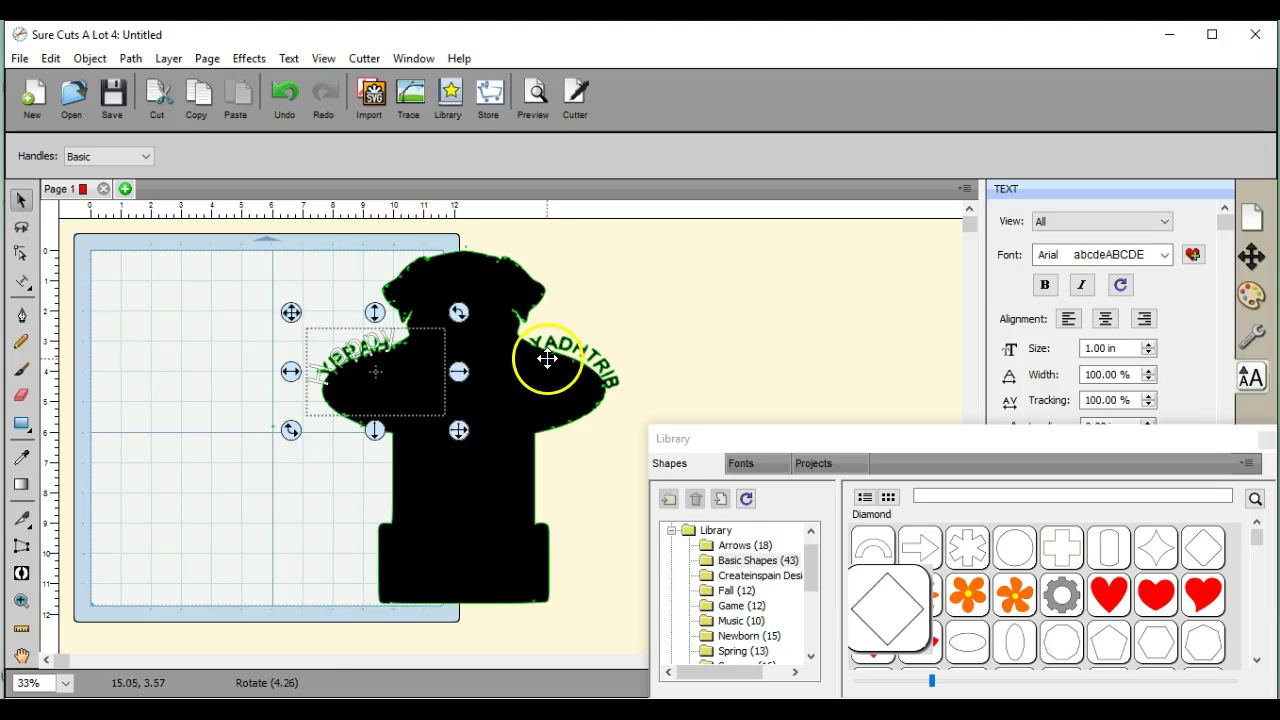
- Add a second horizontal ellipse from the Basic Shapes library and shift the dog silhouette left, back onto the mat
double_click(968, 643)
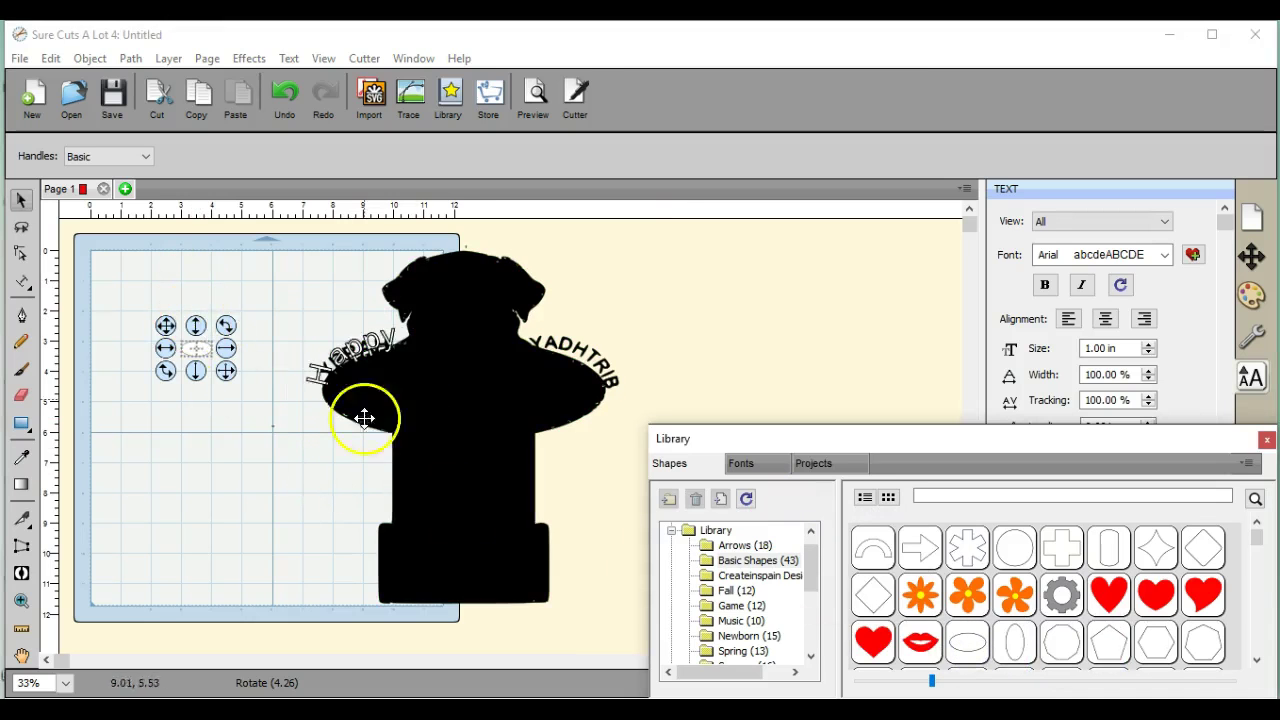
left_click_drag(463, 454, 355, 457)
left_click(84, 365)
left_click(195, 347)
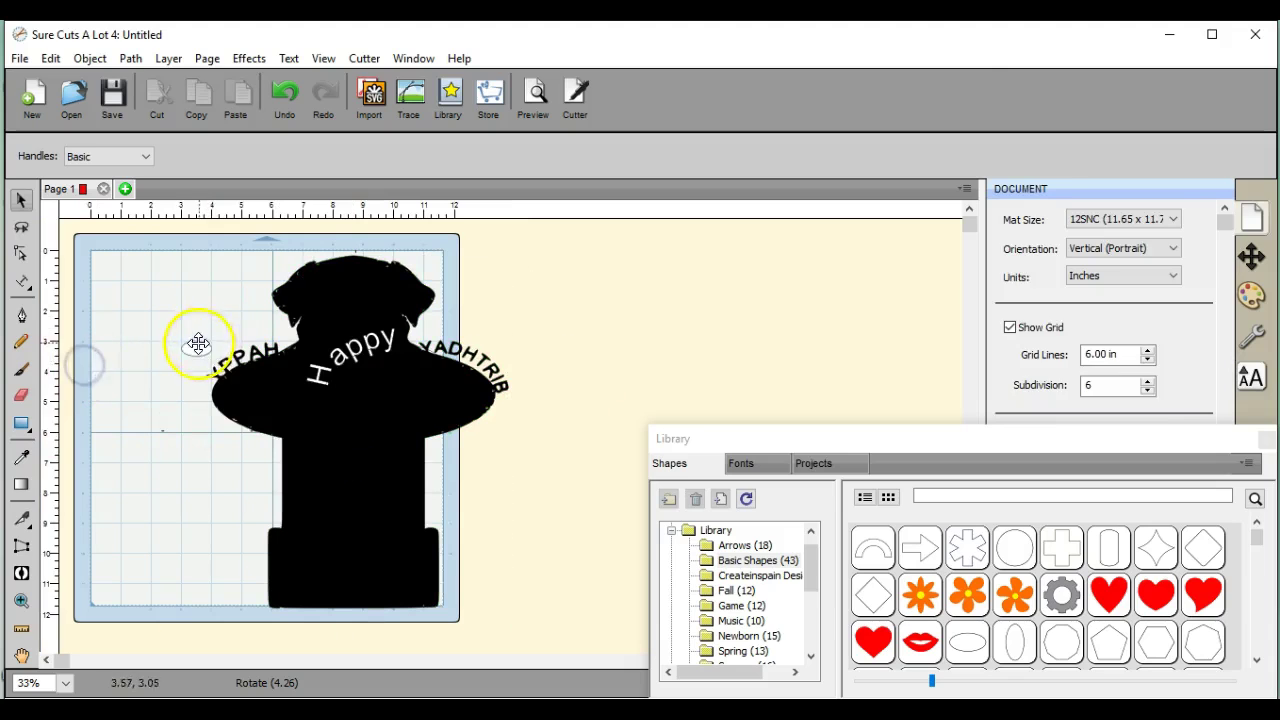
- Fit the second ellipse under the mirrored BIRTHDAY lettering, tilted about 24° clockwise and sized about 2.9 × 2.0 in
left_click_drag(195, 347, 469, 368)
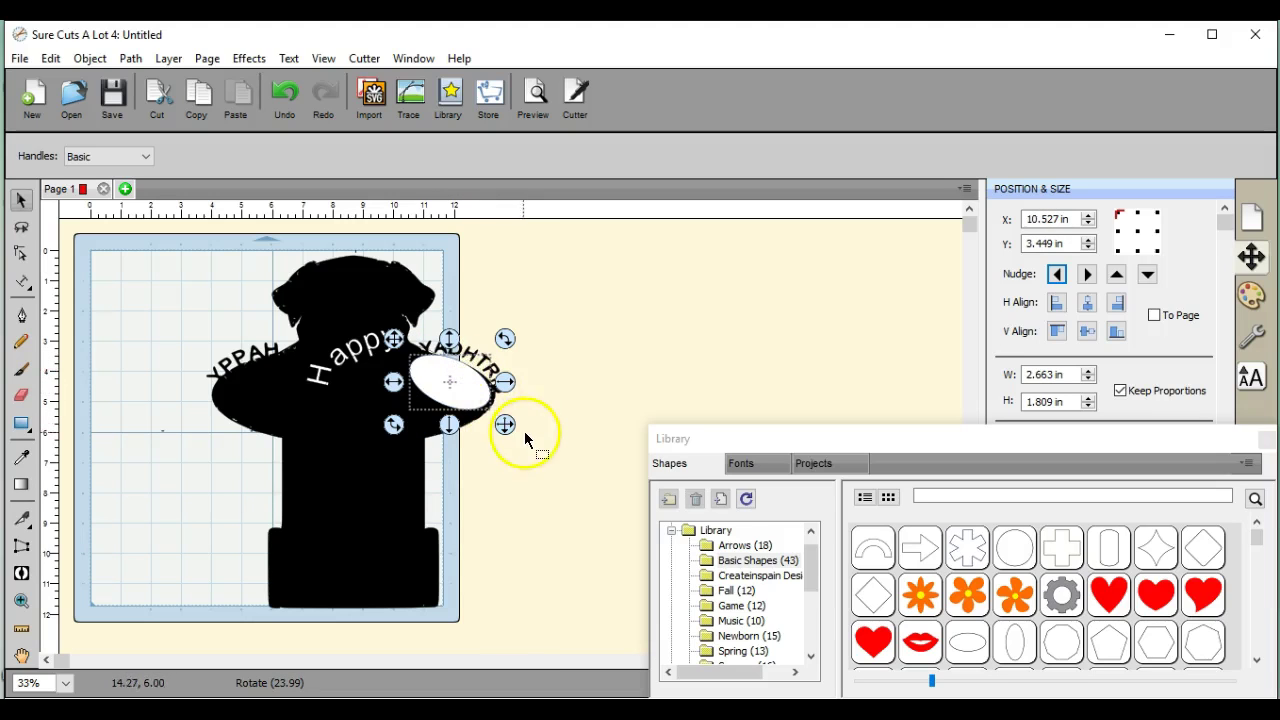
left_click_drag(524, 431, 514, 434)
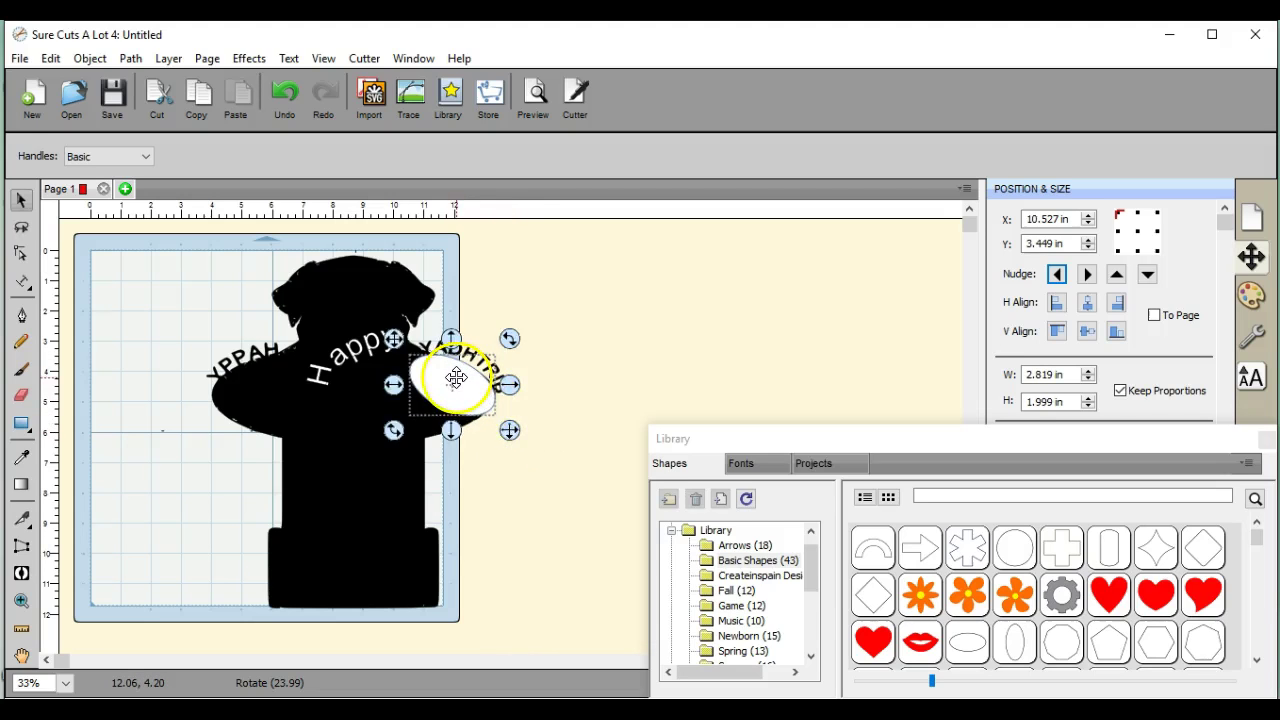
left_click_drag(457, 373, 455, 374)
left_click_drag(508, 428, 508, 428)
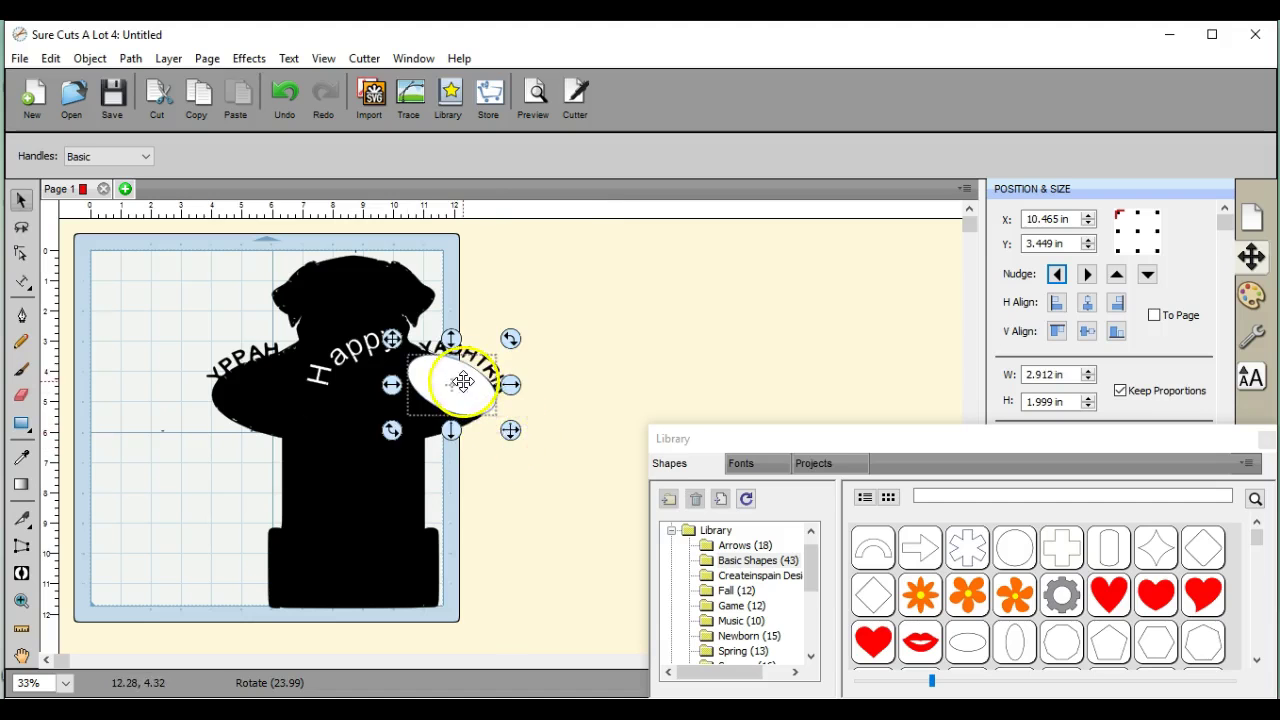
- Separate the objects: "Happy" at the mat's lower left, the silhouette off the mat to the right, and the second ellipse near mid-mat
left_click_drag(462, 382, 171, 318)
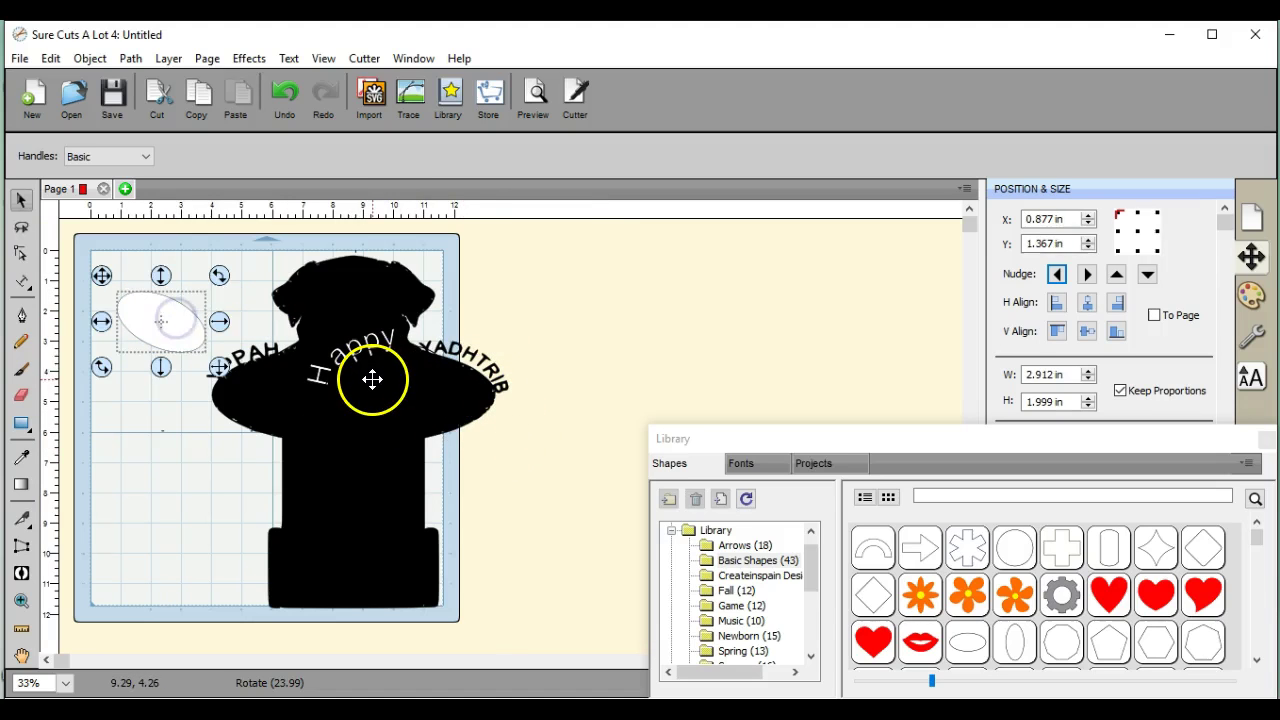
left_click_drag(372, 379, 180, 534)
left_click_drag(349, 474, 596, 516)
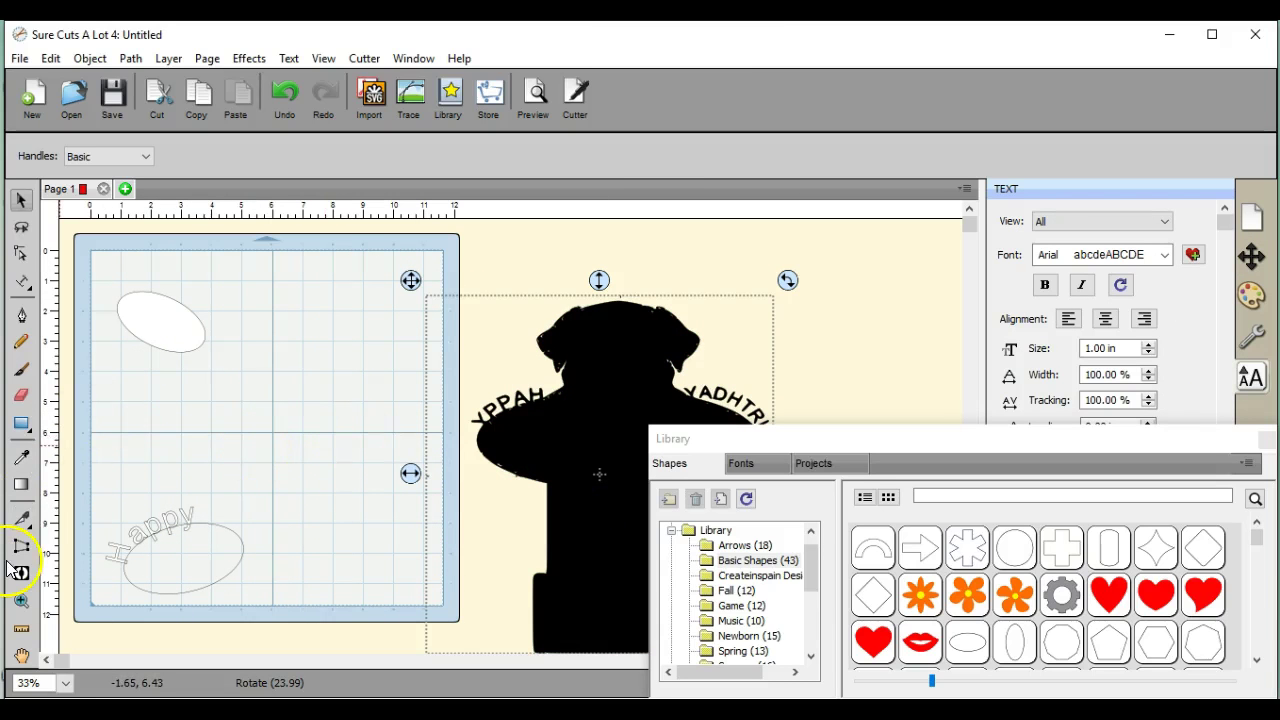
left_click_drag(157, 314, 223, 386)
- Add the text "Birthday" along the path of the second ellipse
left_click(23, 280)
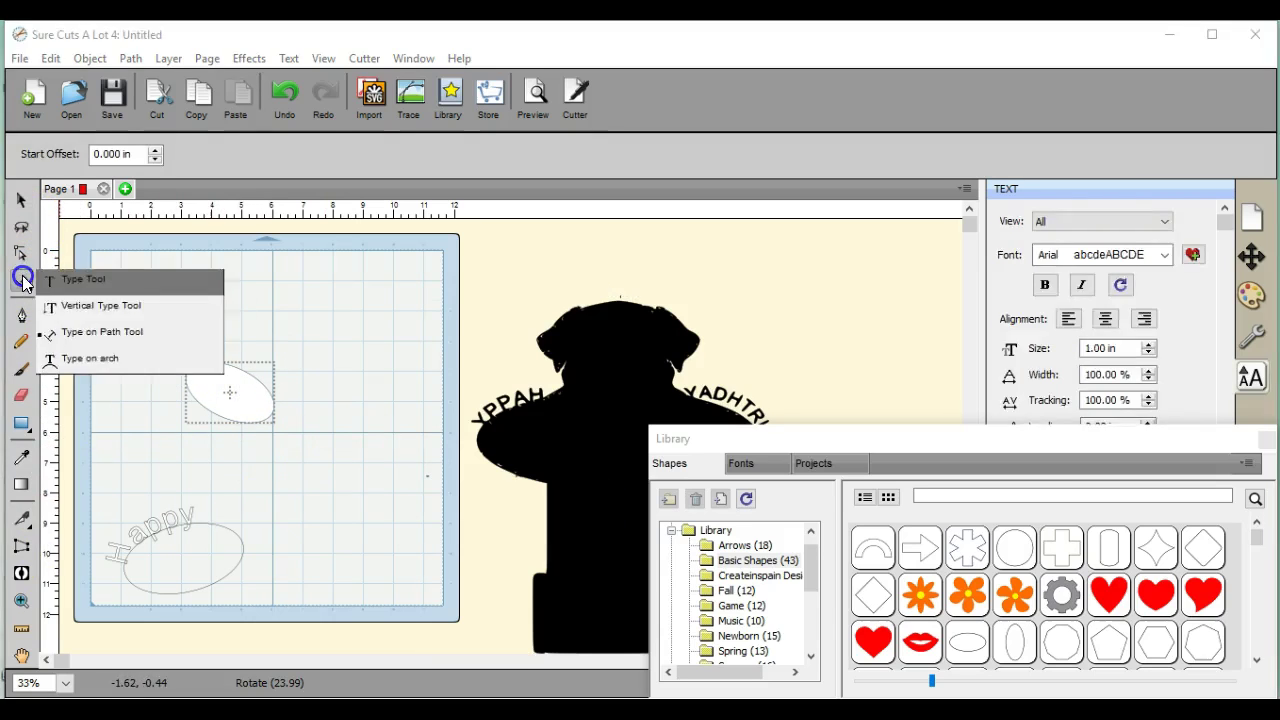
left_click(23, 280)
left_click(23, 280)
left_click(88, 334)
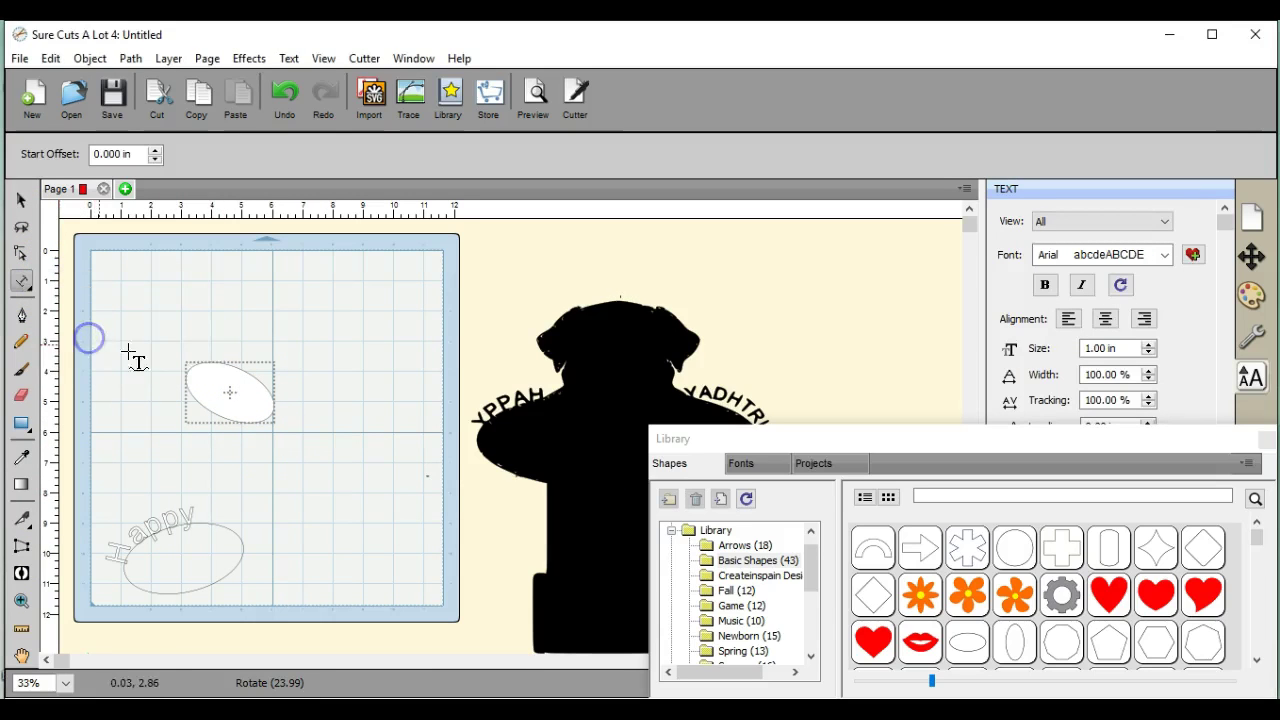
left_click(190, 352)
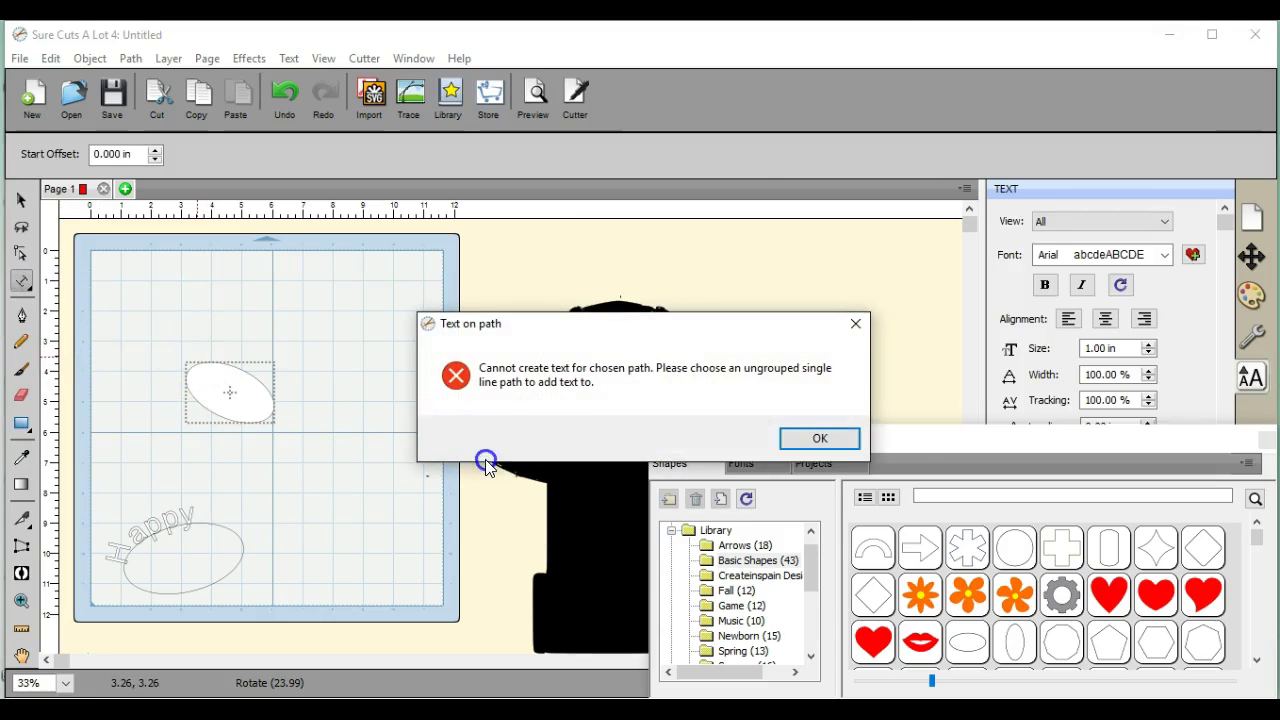
left_click(820, 438)
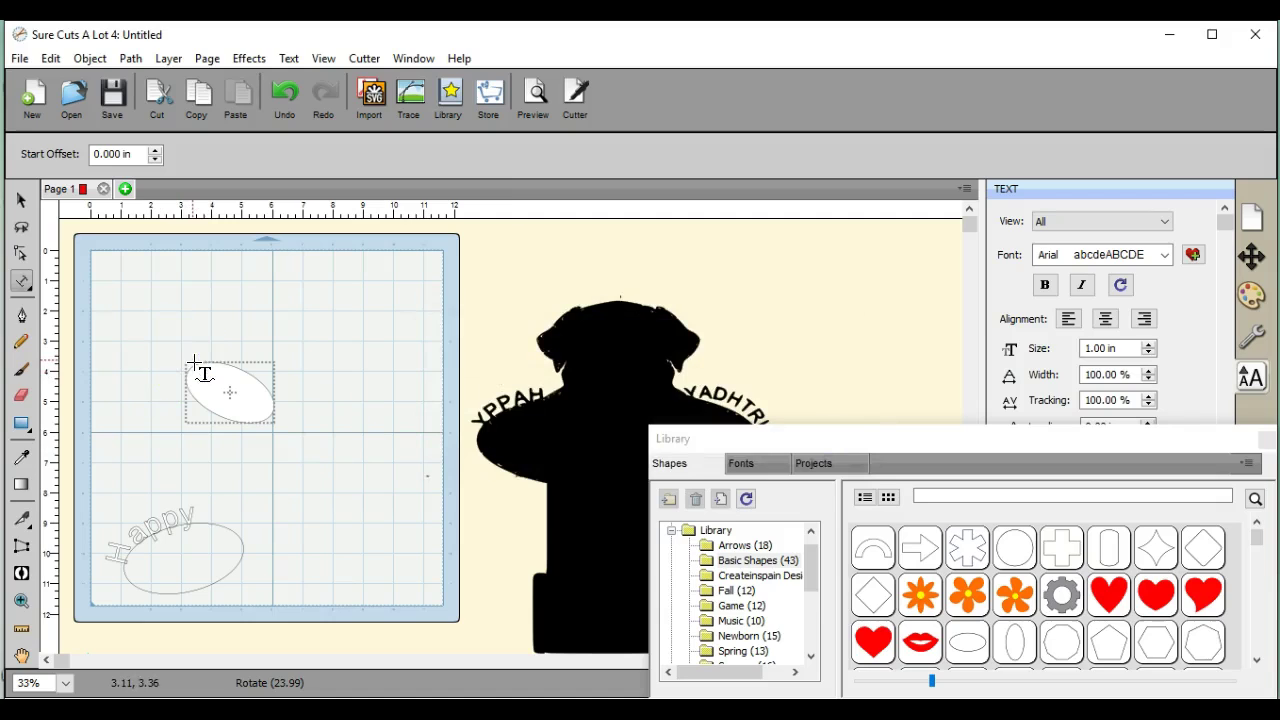
left_click(195, 360)
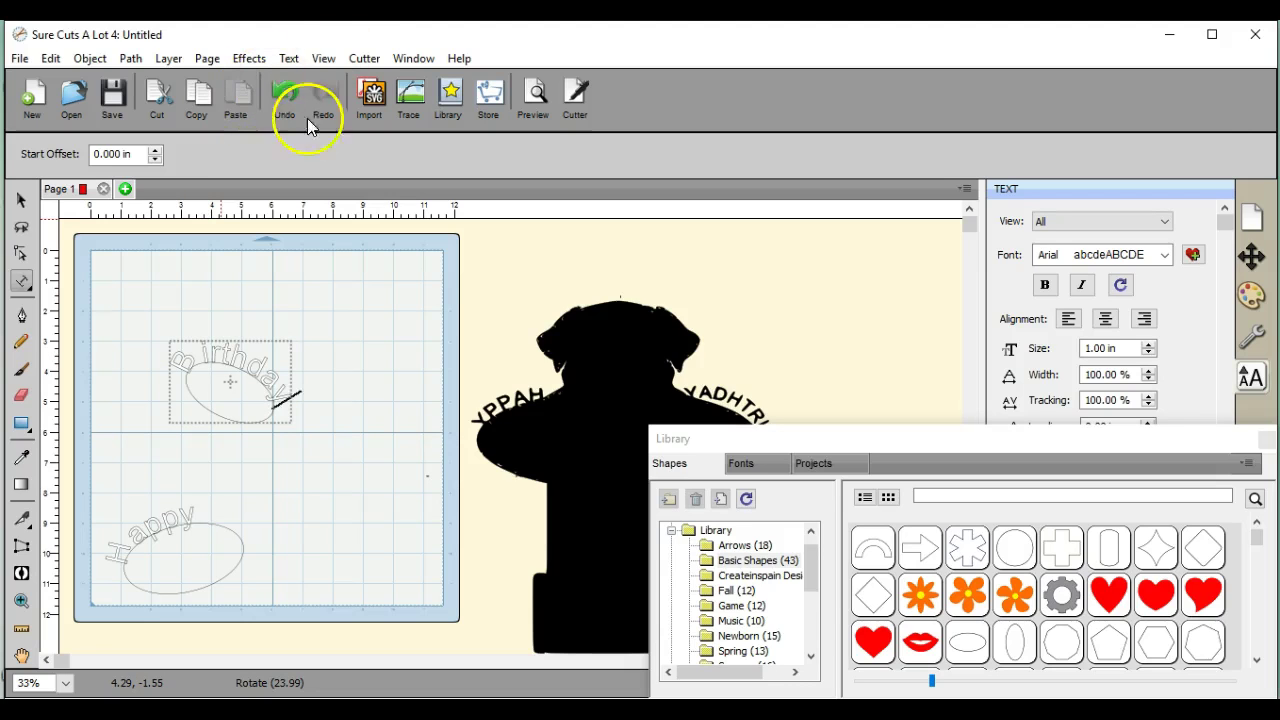
left_click(322, 60)
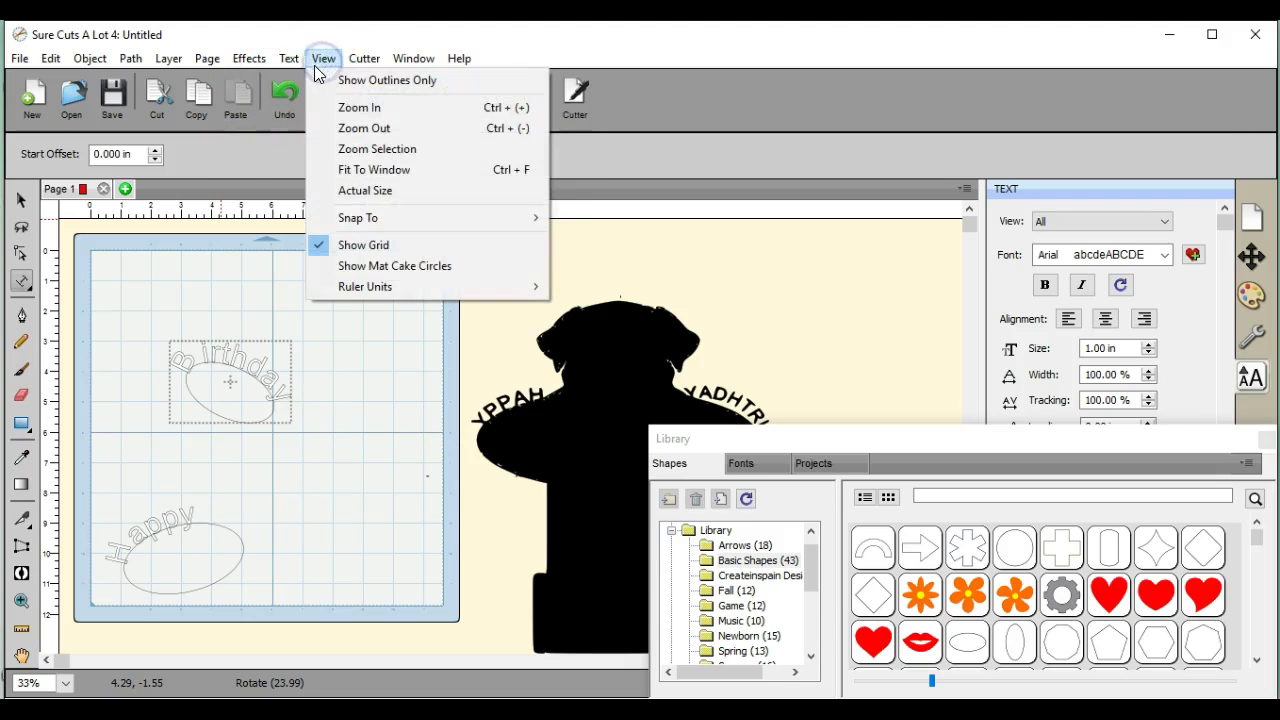
mouse_move(293, 60)
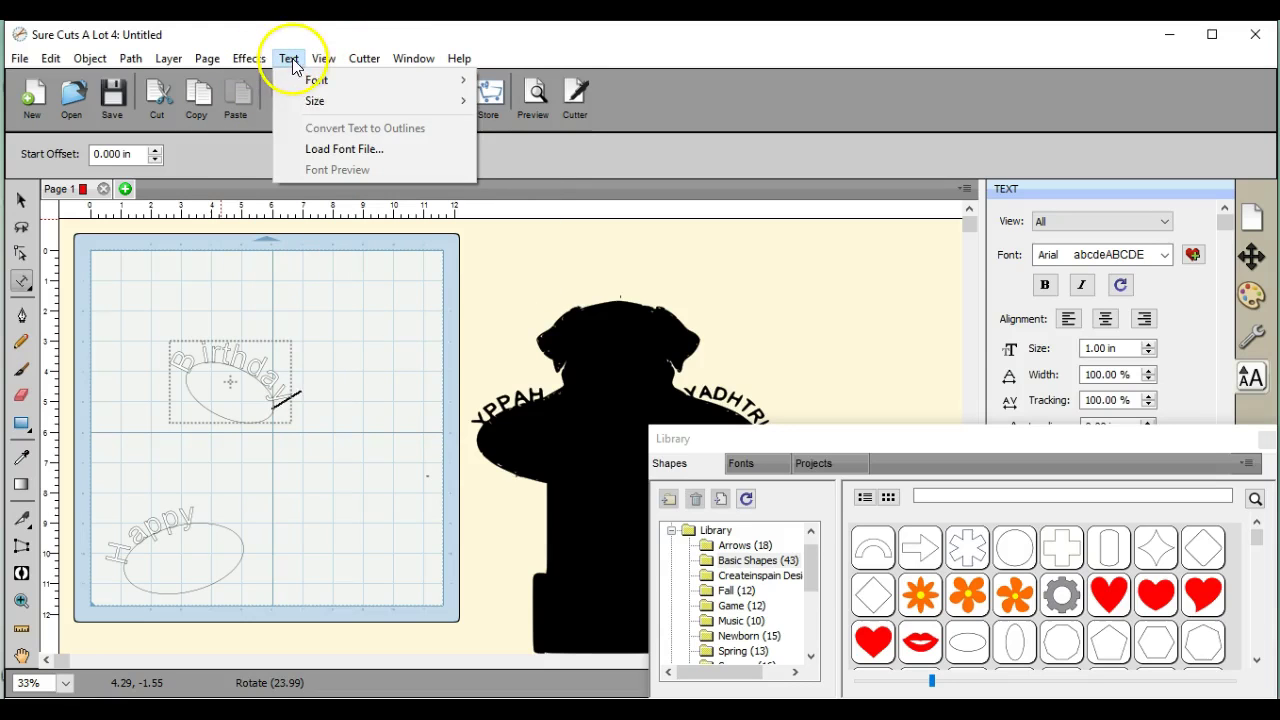
mouse_move(298, 104)
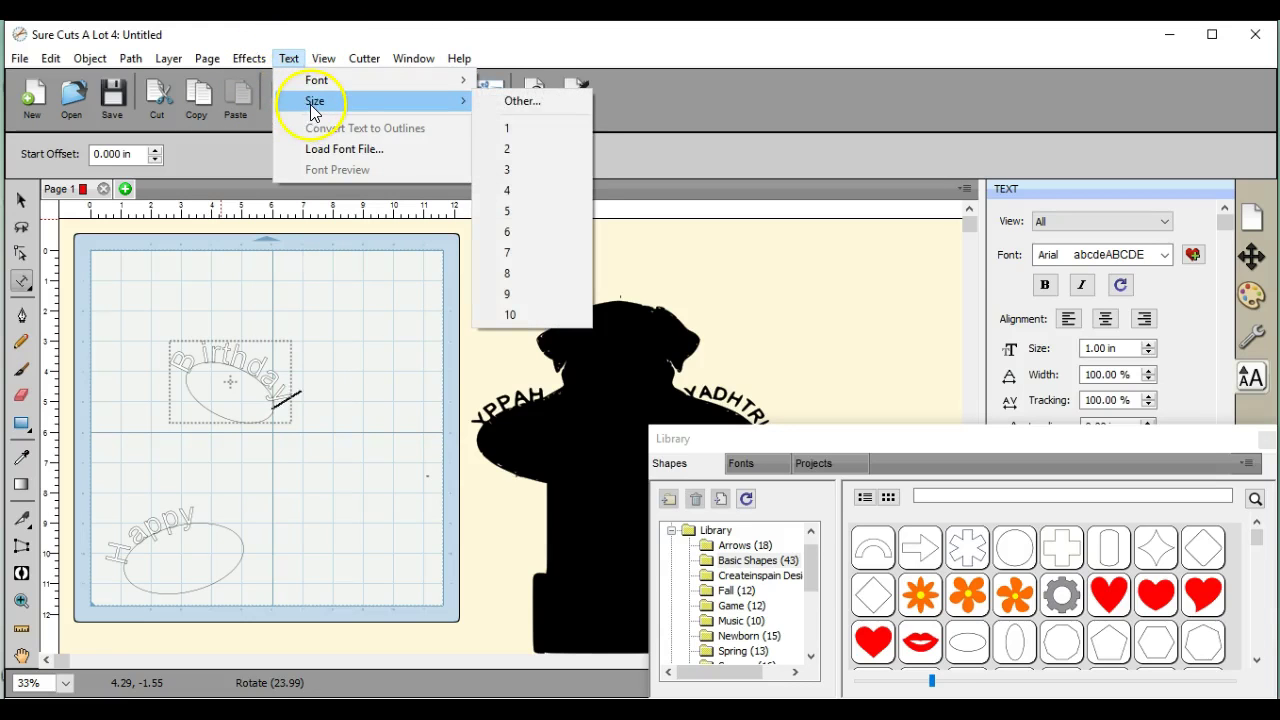
left_click(519, 130)
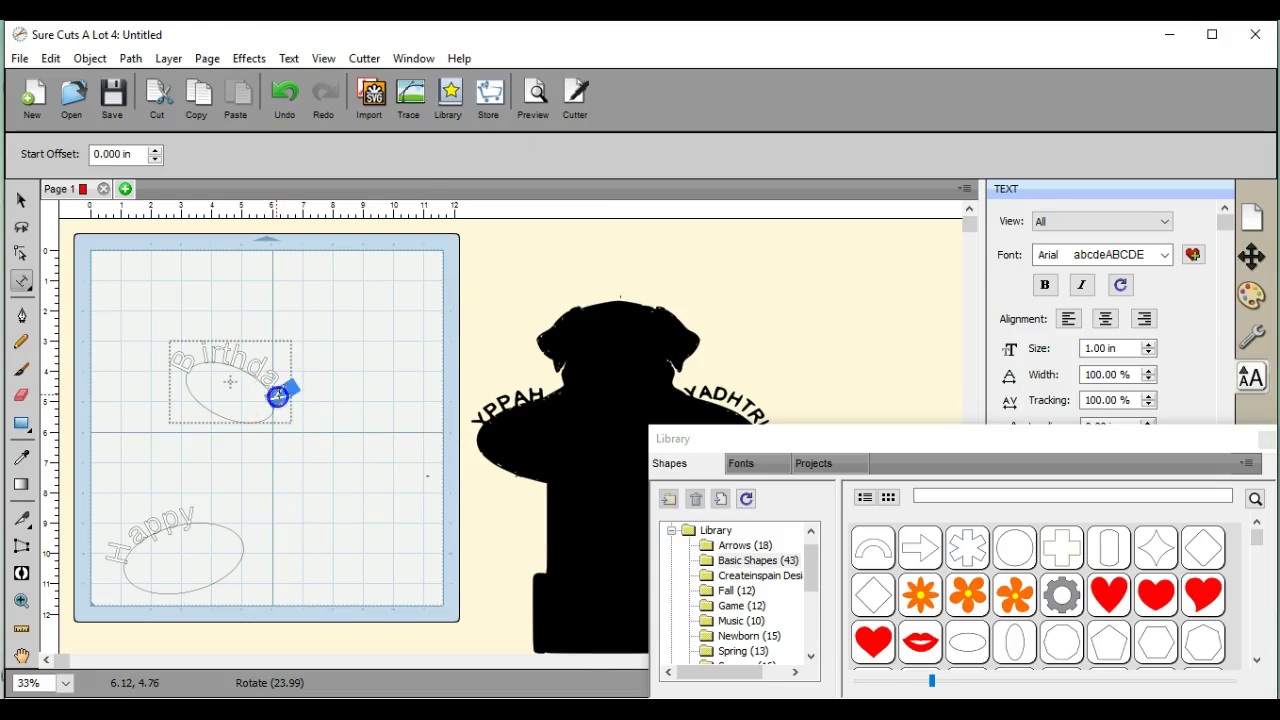
- Set the size of the whole "Birthday" text to 0.70 in
left_click_drag(277, 396, 169, 364)
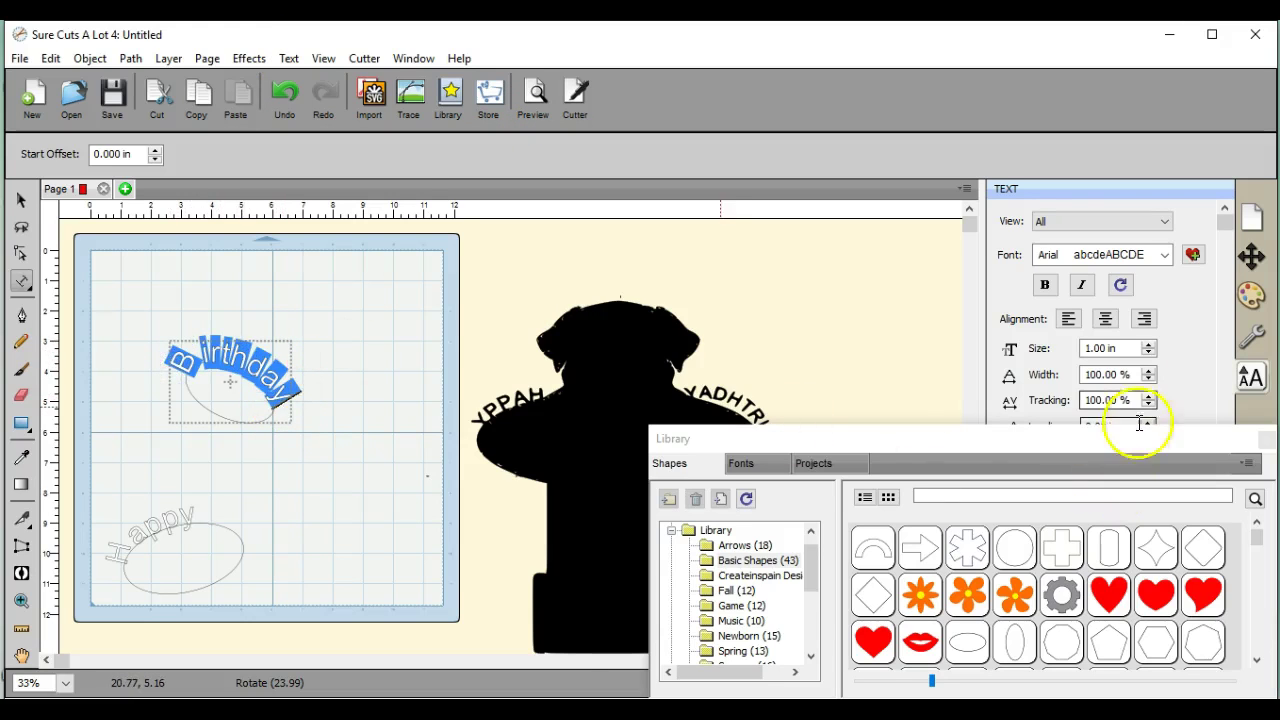
left_click(1150, 353)
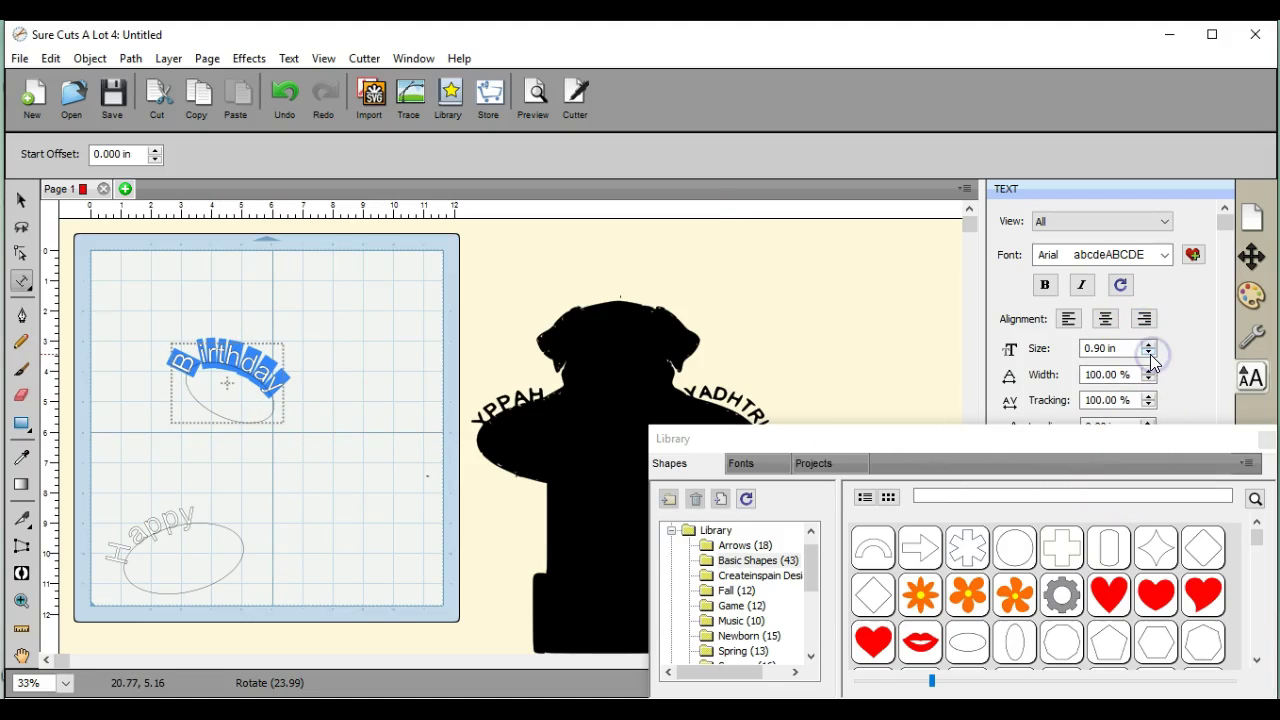
left_click(1149, 353)
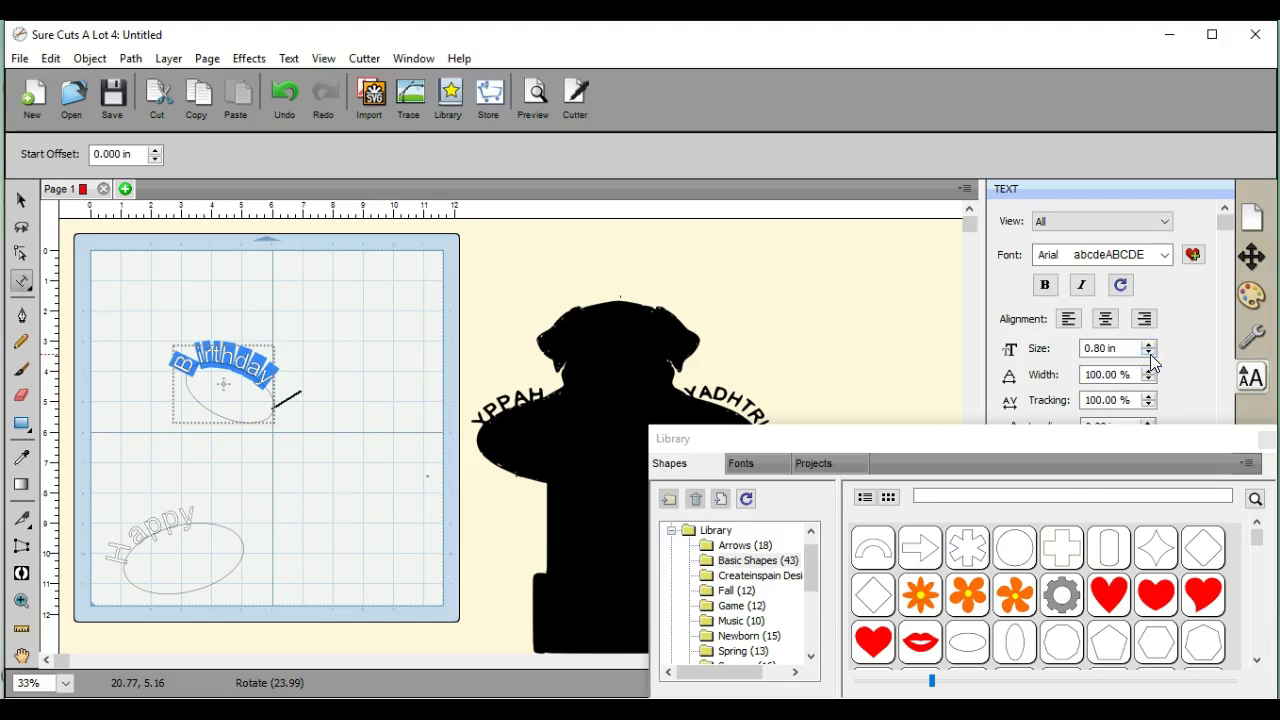
left_click(1150, 353)
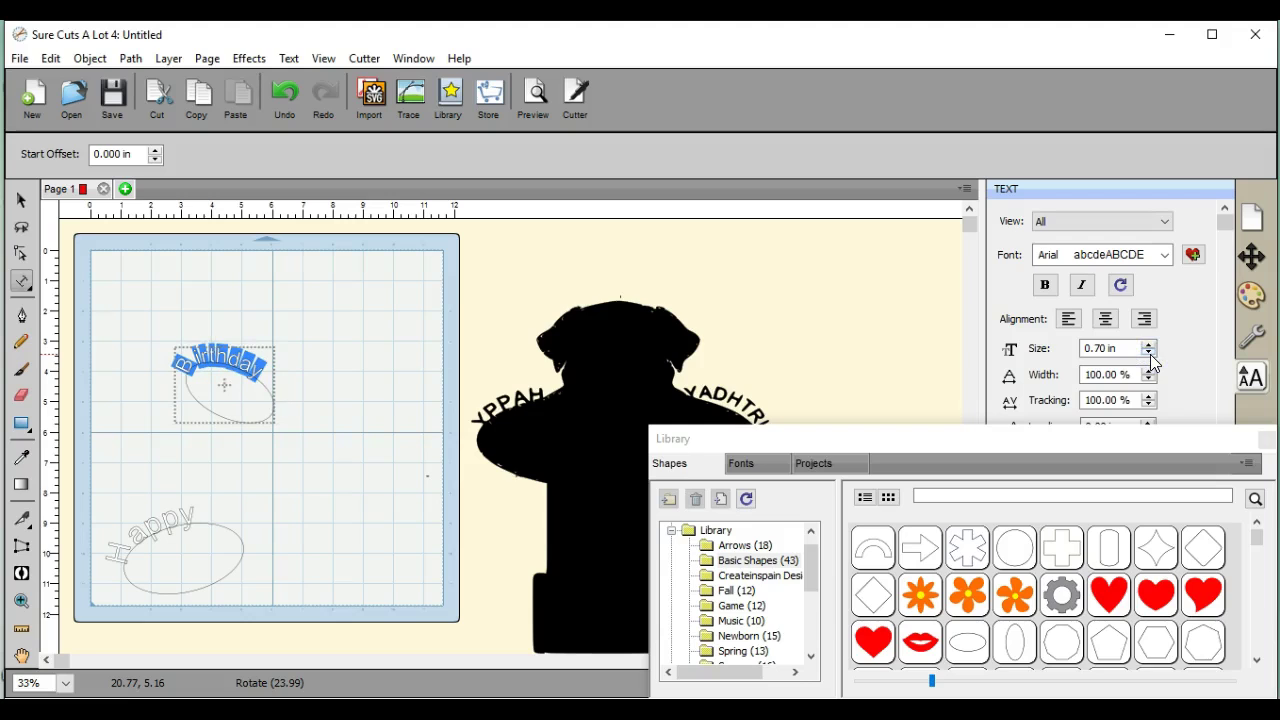
- Shift the "Birthday" lettering clockwise along its ellipse by adding room before the first letter
left_click(178, 367)
type("B")
key("Delete")
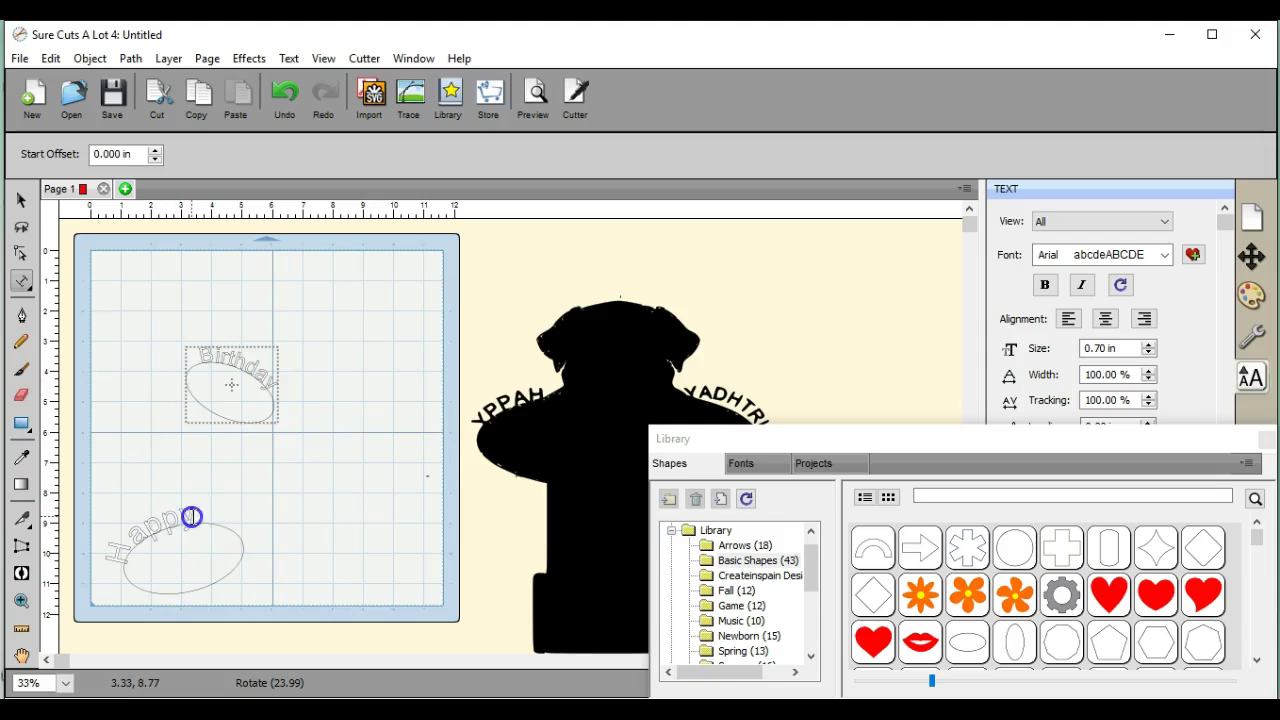
- Set the size of the whole "Happy" text to 0.70 in
left_click_drag(192, 517, 101, 550)
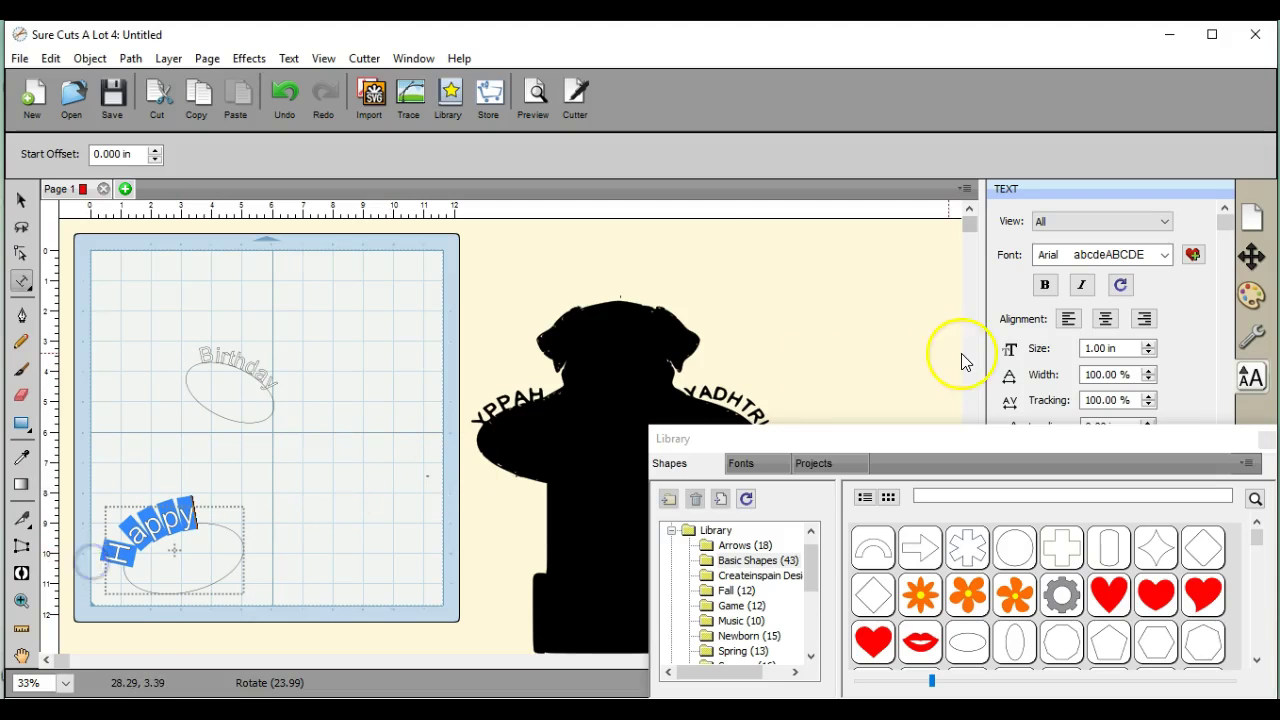
left_click(1149, 353)
left_click(1149, 353)
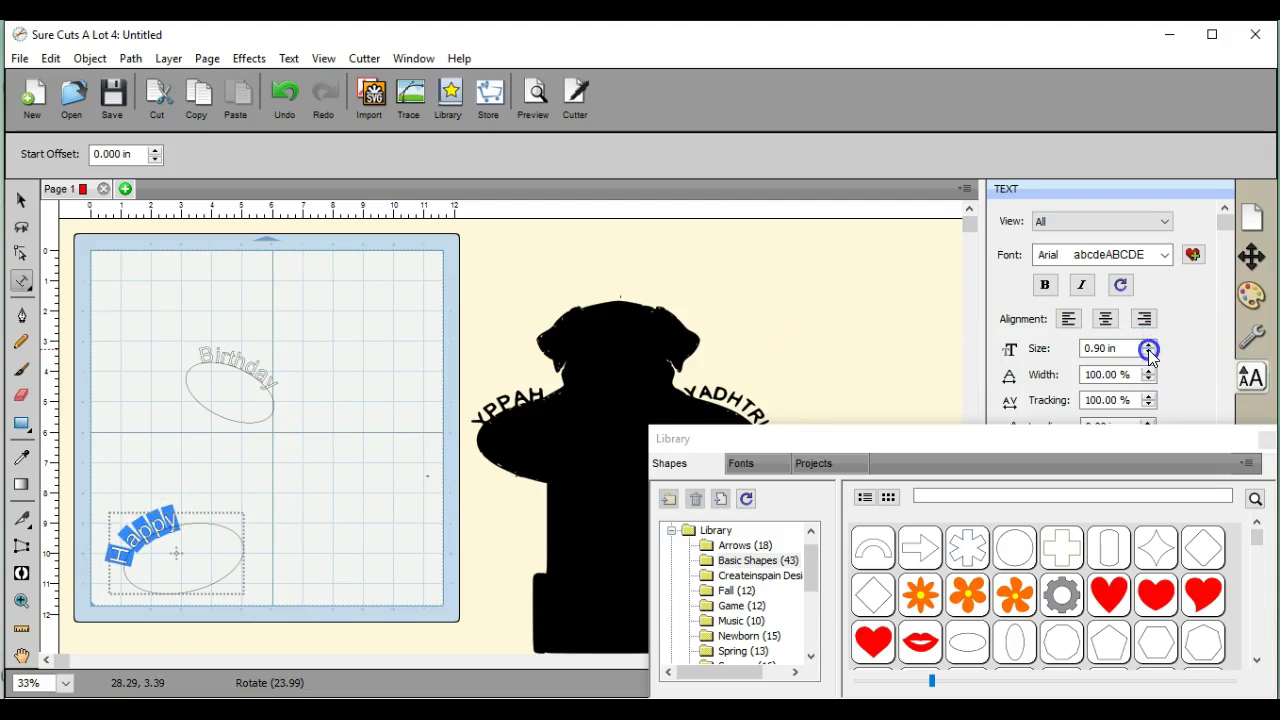
left_click(1149, 353)
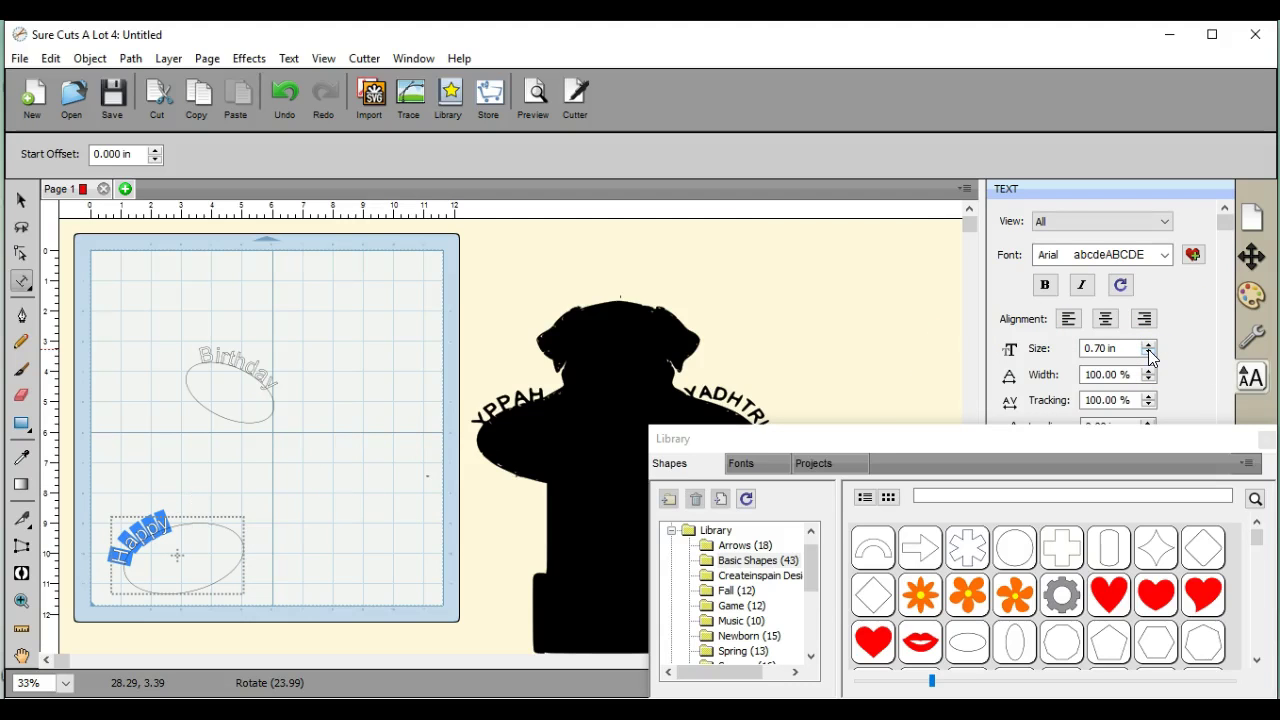
left_click(414, 540)
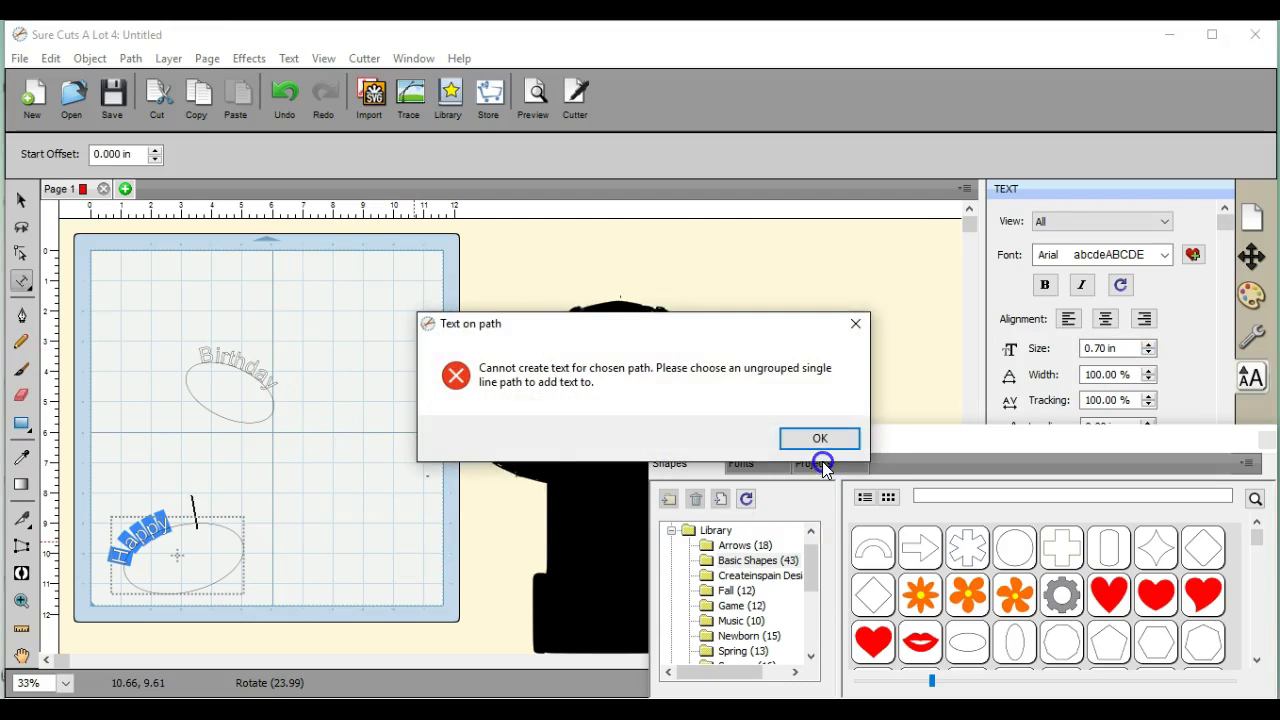
left_click(822, 441)
- Move the dog silhouette back onto the mat and place the "Birthday" text over its mirrored BIRTHDAY lettering
left_click(18, 200)
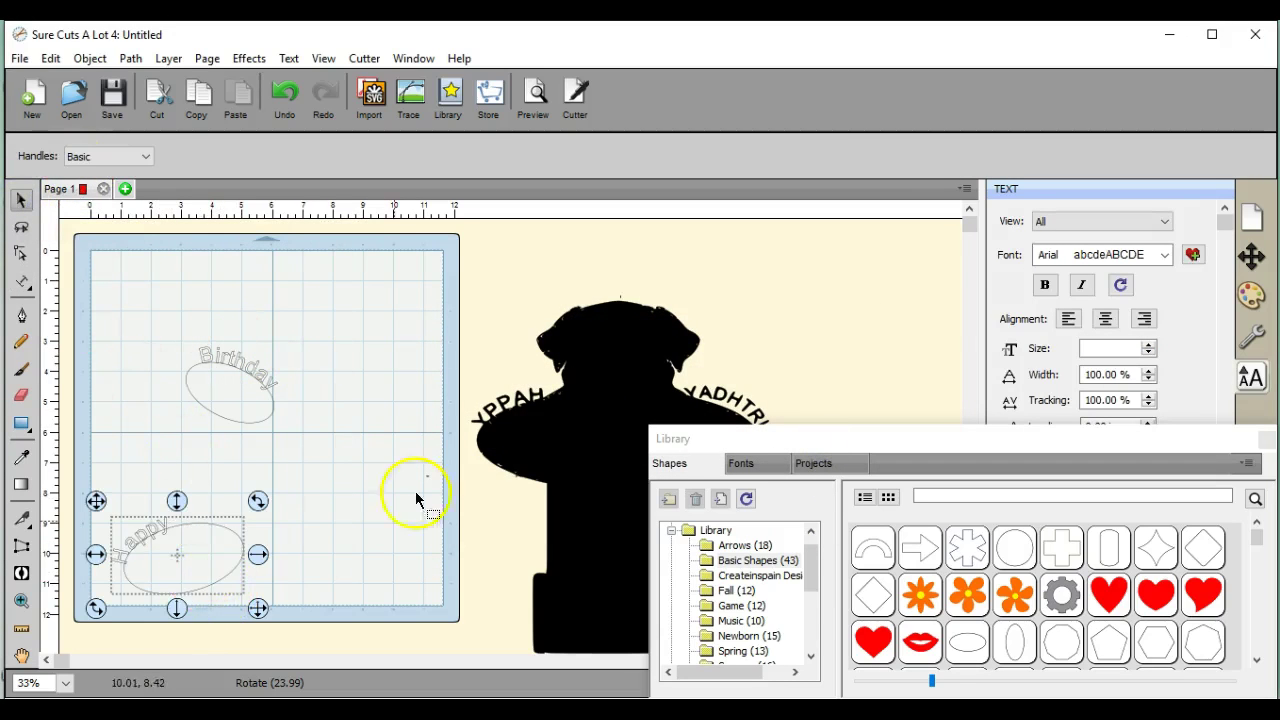
left_click_drag(568, 446, 531, 393)
left_click(329, 405)
left_click_drag(389, 423, 318, 410)
left_click(600, 457)
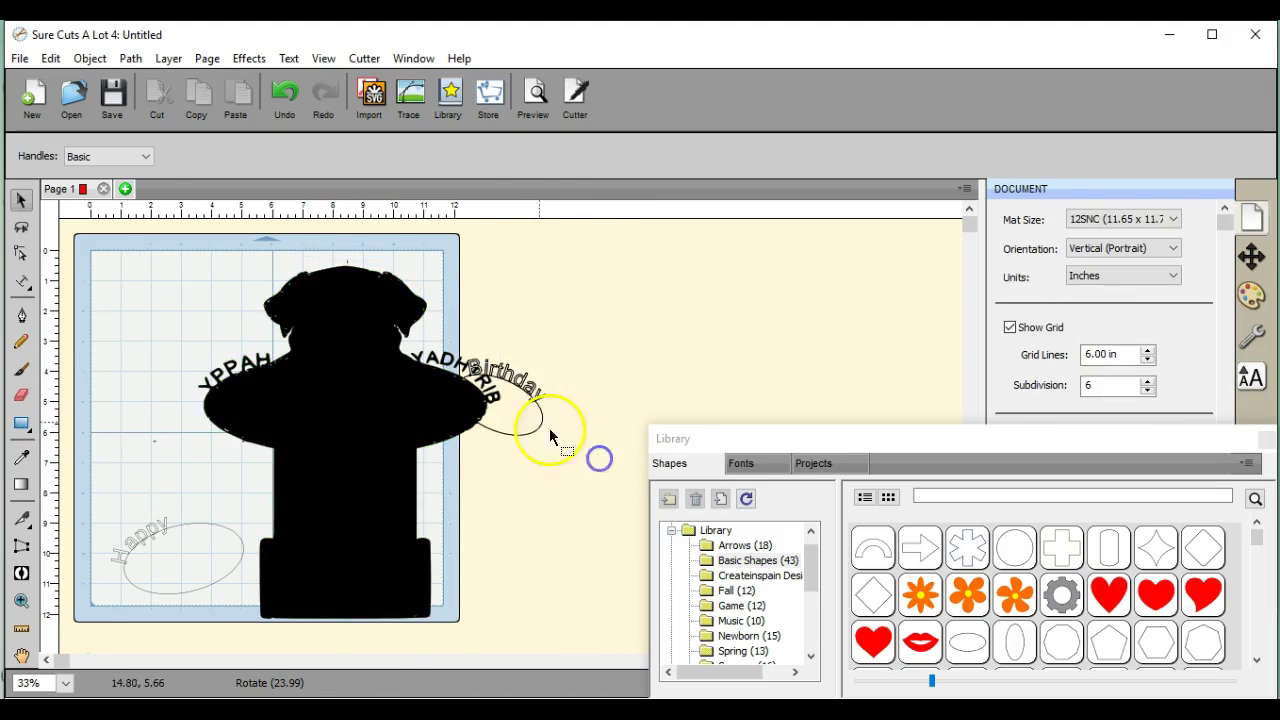
left_click_drag(528, 425, 469, 405)
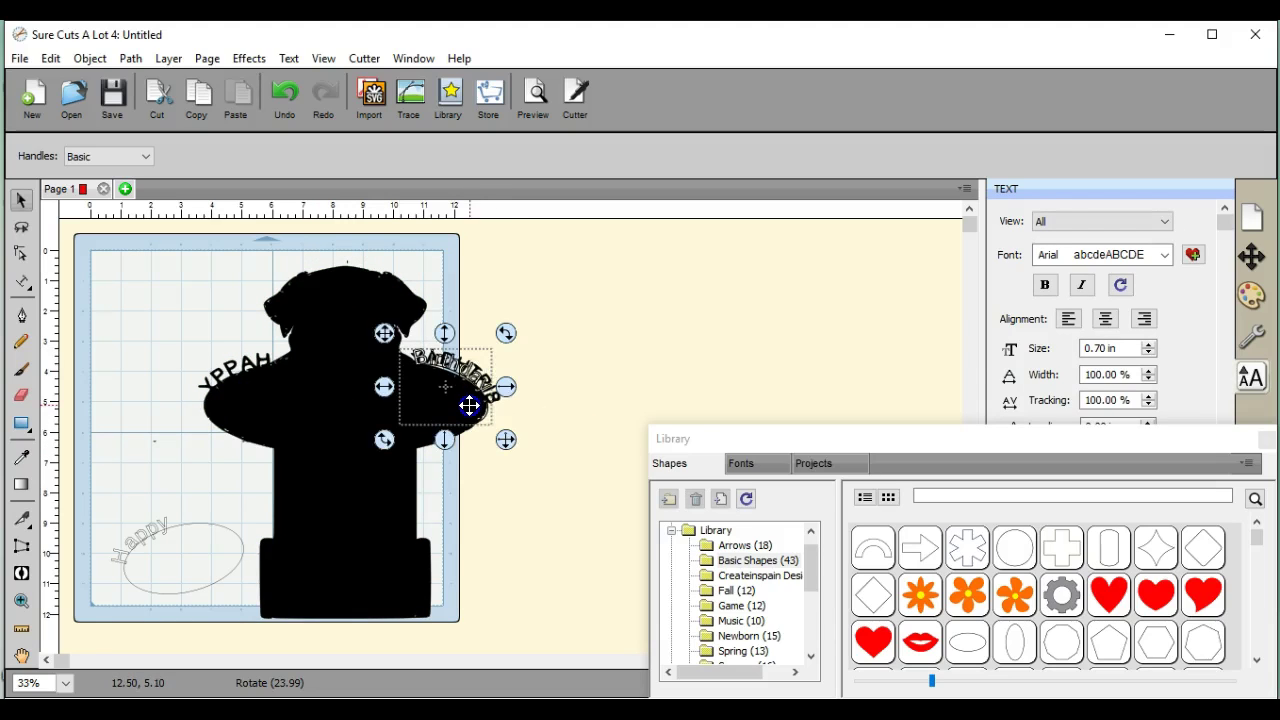
left_click(479, 493)
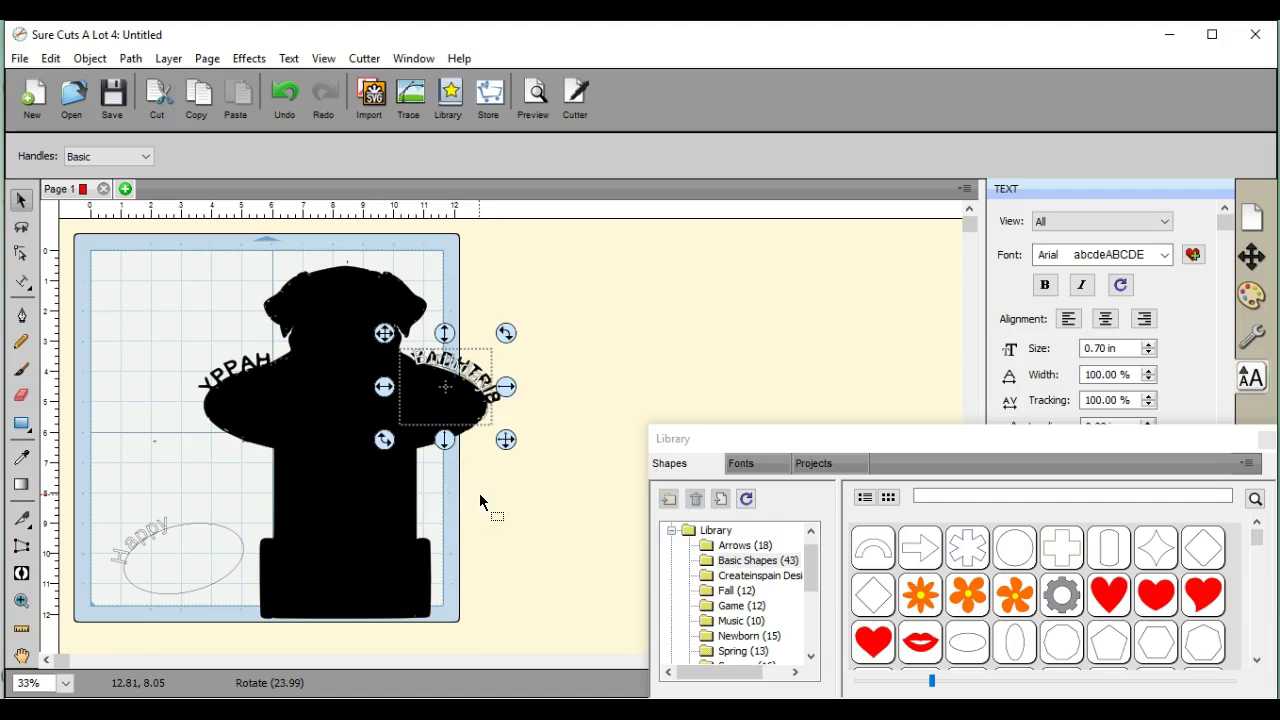
- Set the dog silhouette's fill to None so only its outline is drawn
left_click(329, 421)
left_click(1232, 287)
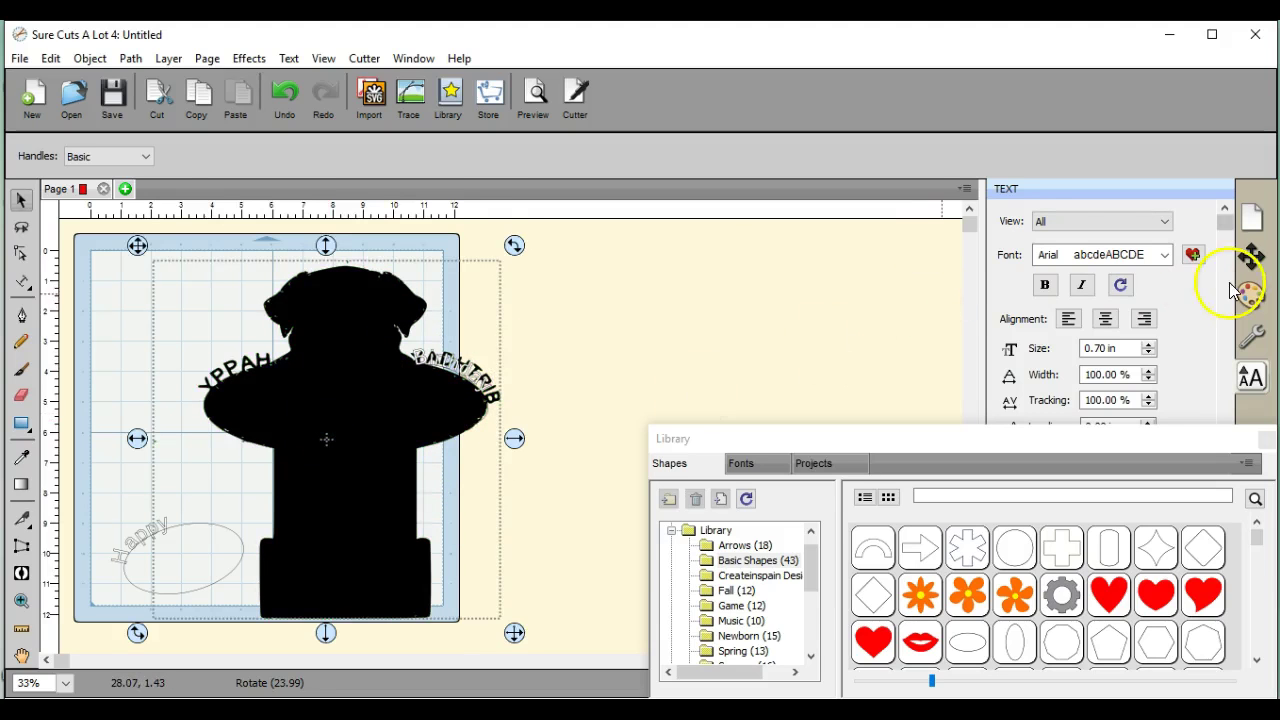
left_click(1250, 296)
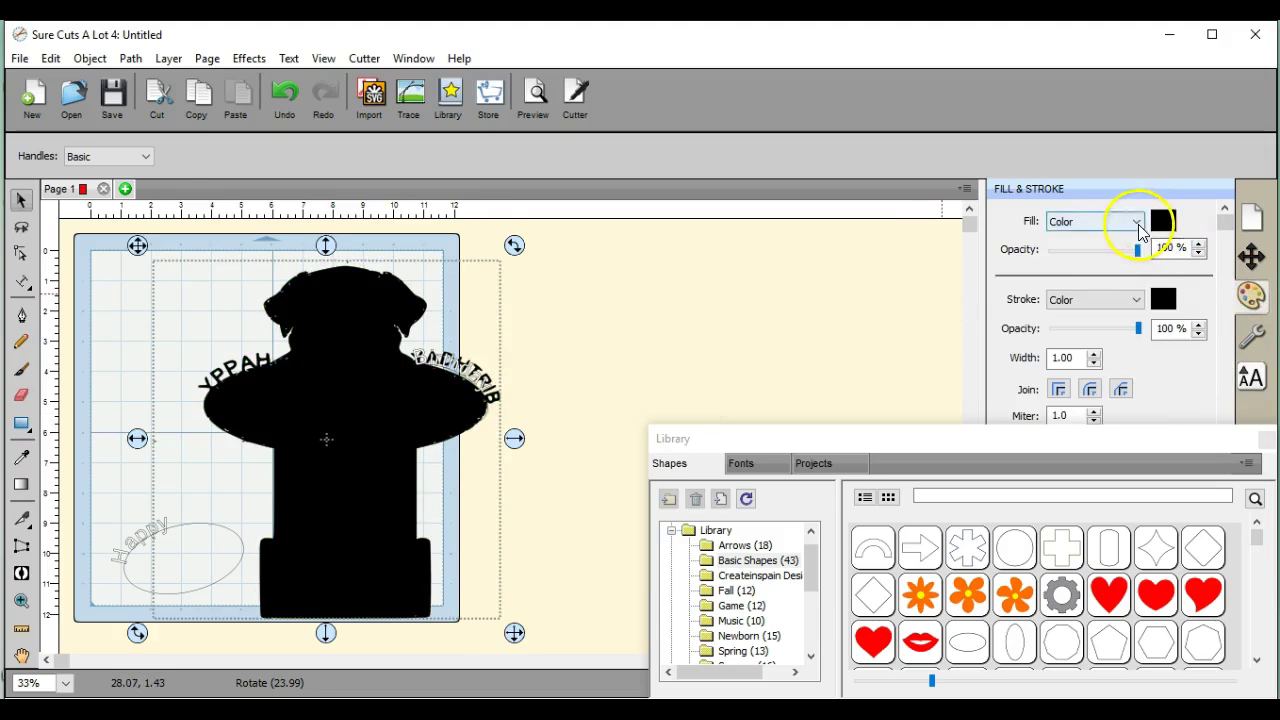
left_click(1137, 222)
left_click(1133, 238)
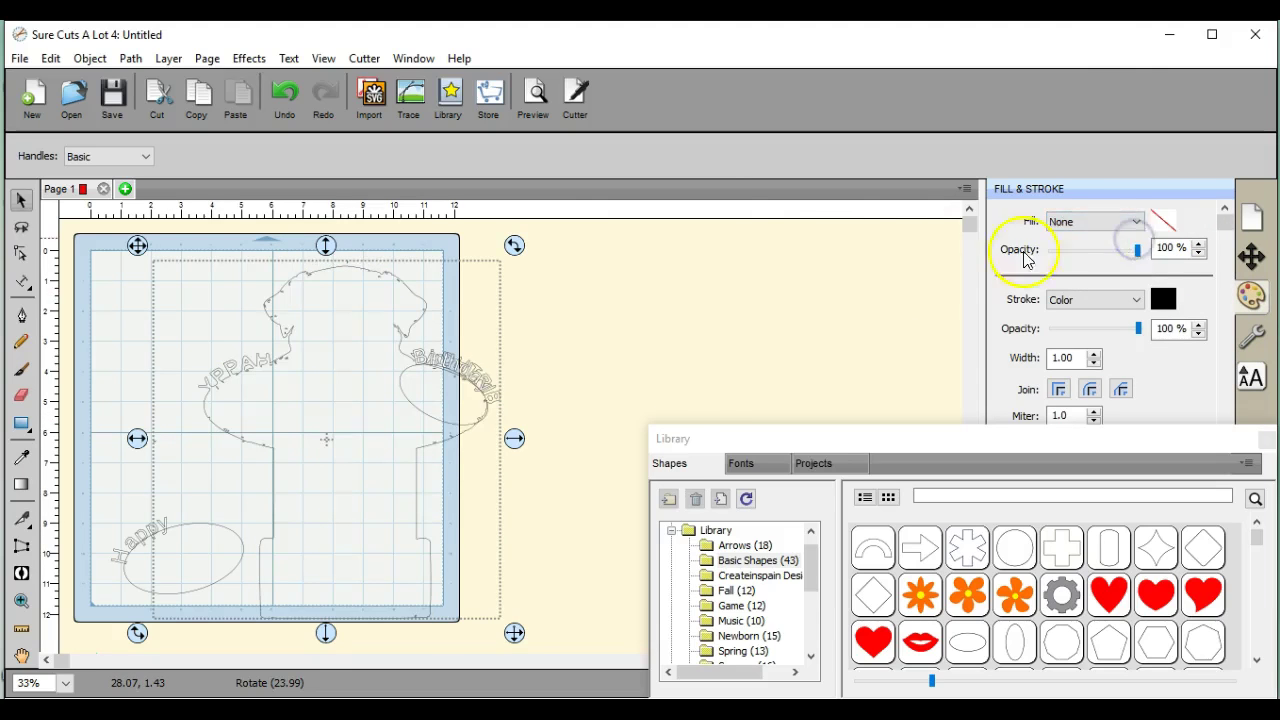
left_click(728, 377)
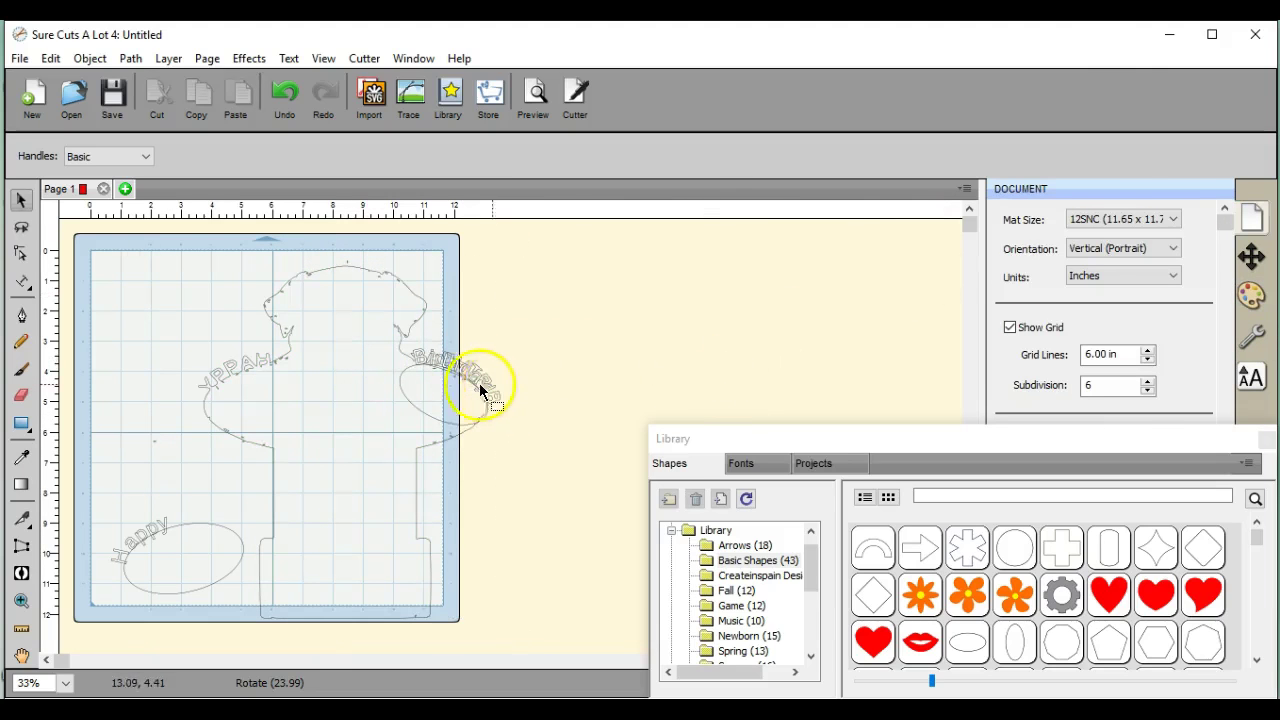
- Place the "Happy" text and ellipse over the mirrored HAPPY lettering, rotated about 9.6° clockwise
left_click_drag(190, 546, 272, 380)
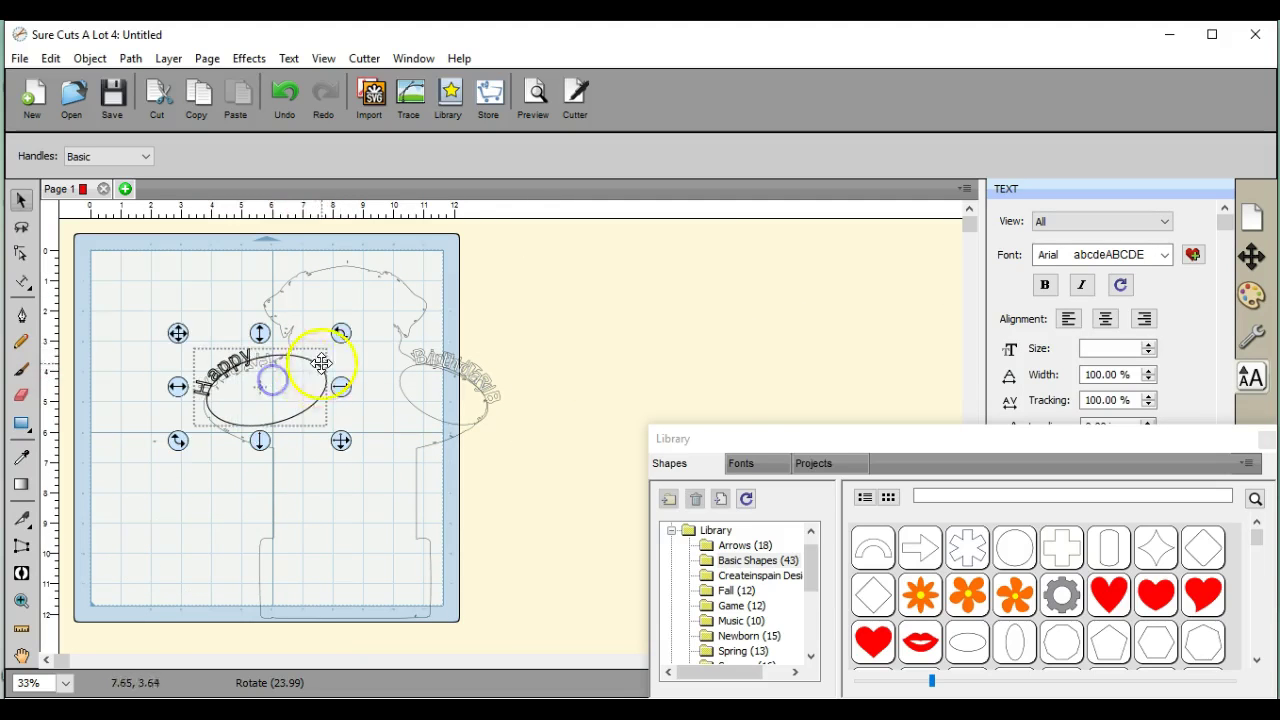
left_click_drag(339, 334, 343, 354)
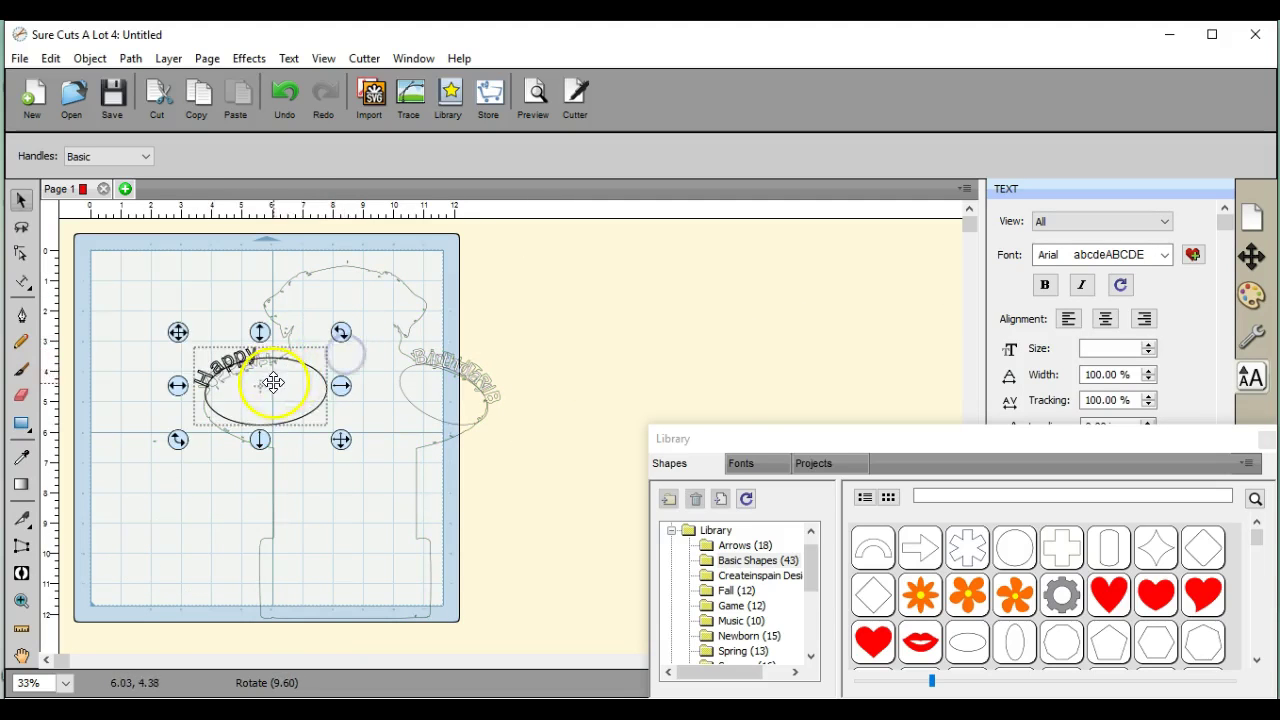
left_click_drag(271, 380, 281, 395)
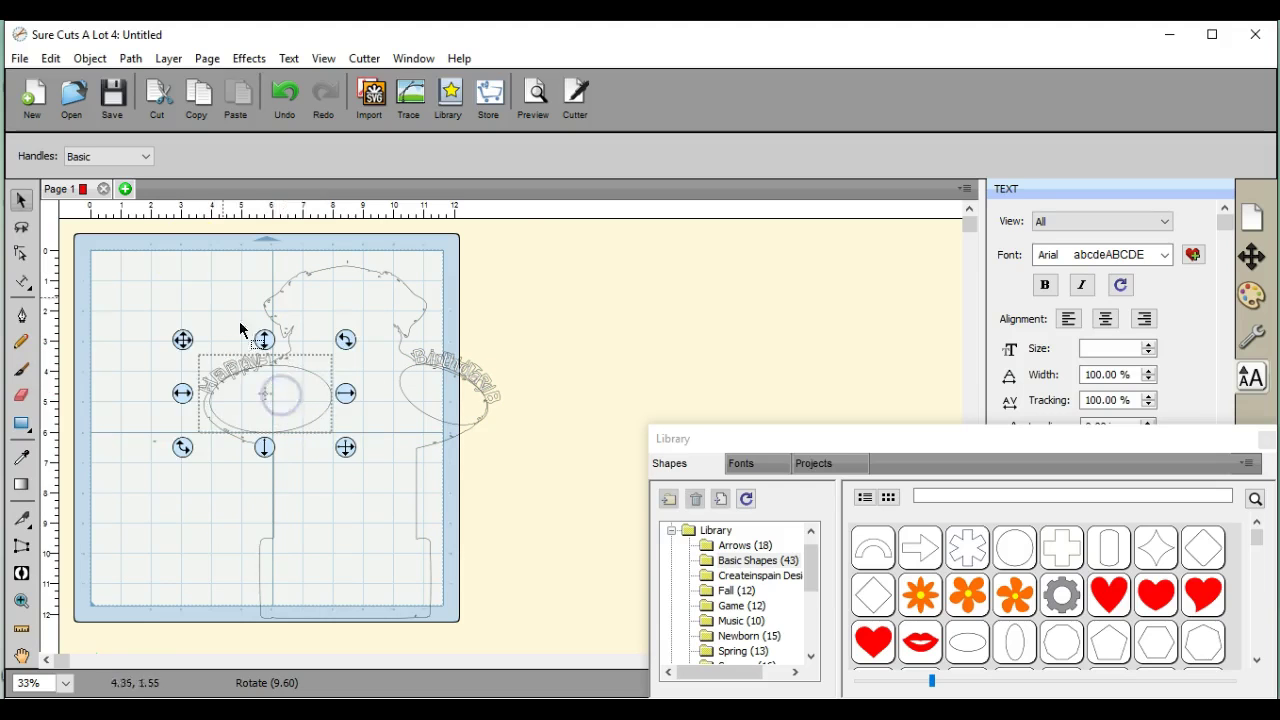
- Merge the silhouette and both curved texts with their ellipses using Union
left_click(147, 242)
left_click_drag(147, 242, 551, 647)
left_click(130, 59)
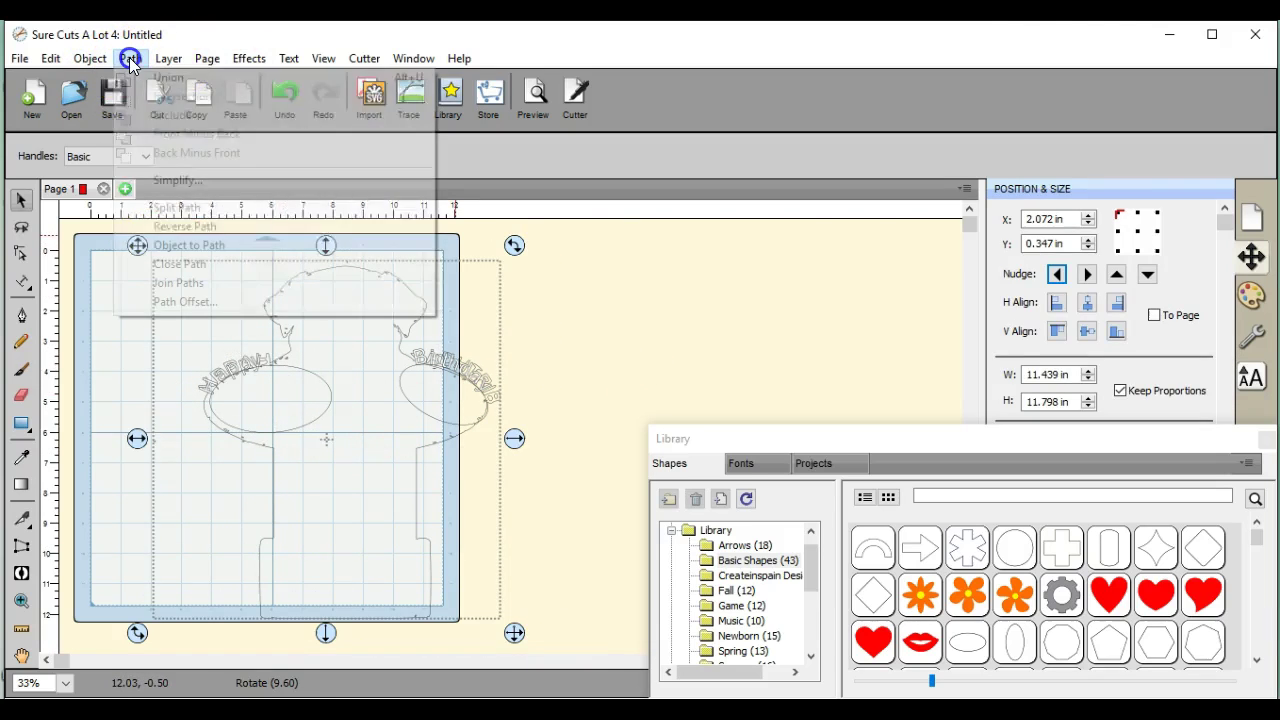
left_click(161, 78)
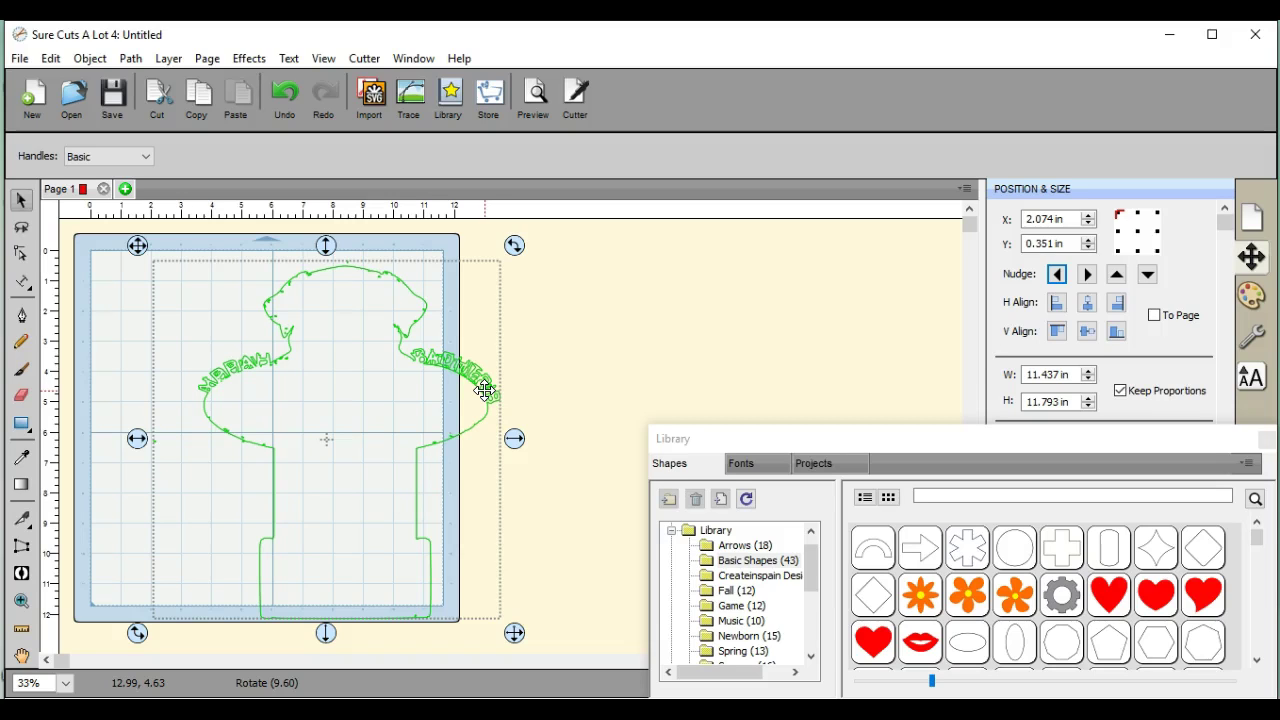
left_click(141, 537)
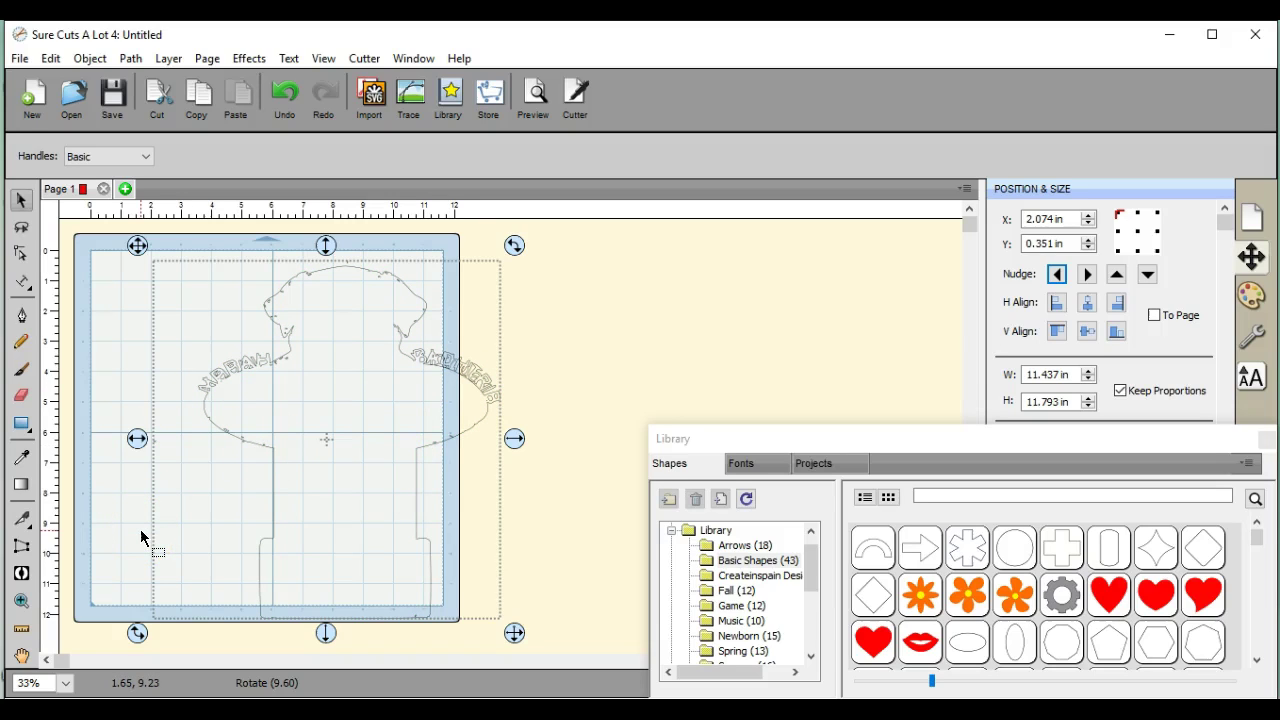
left_click(77, 607)
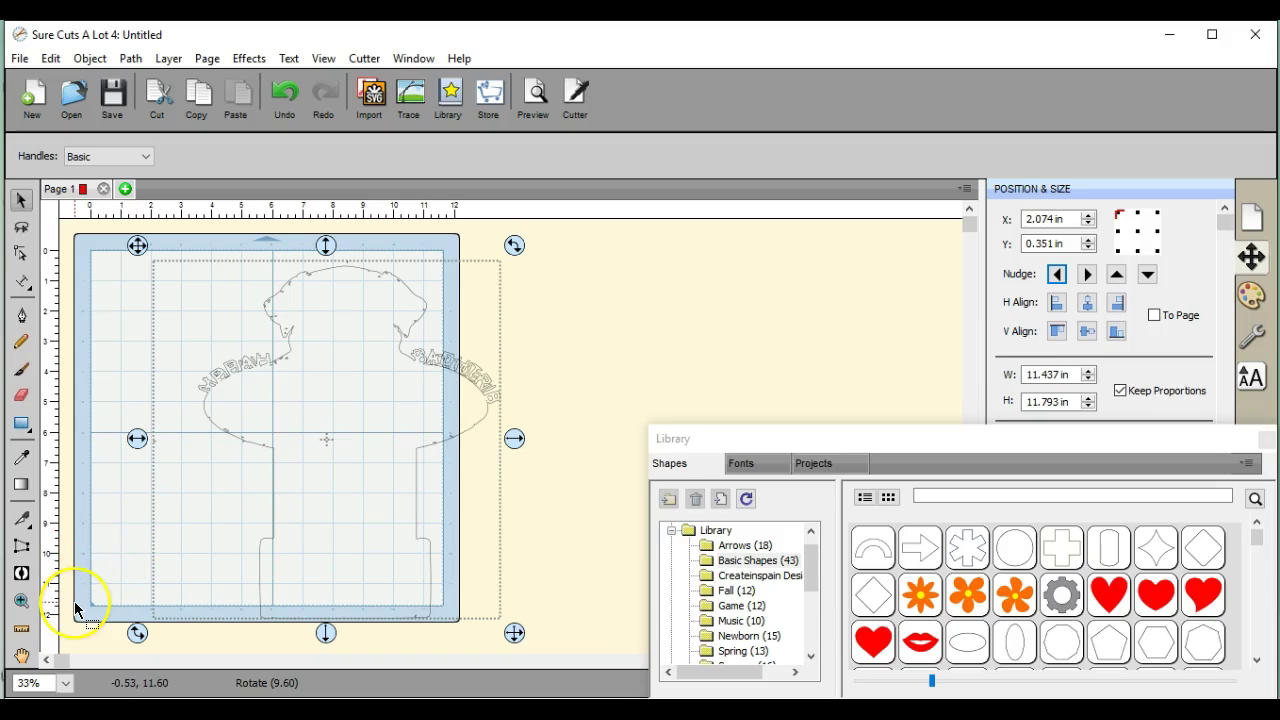